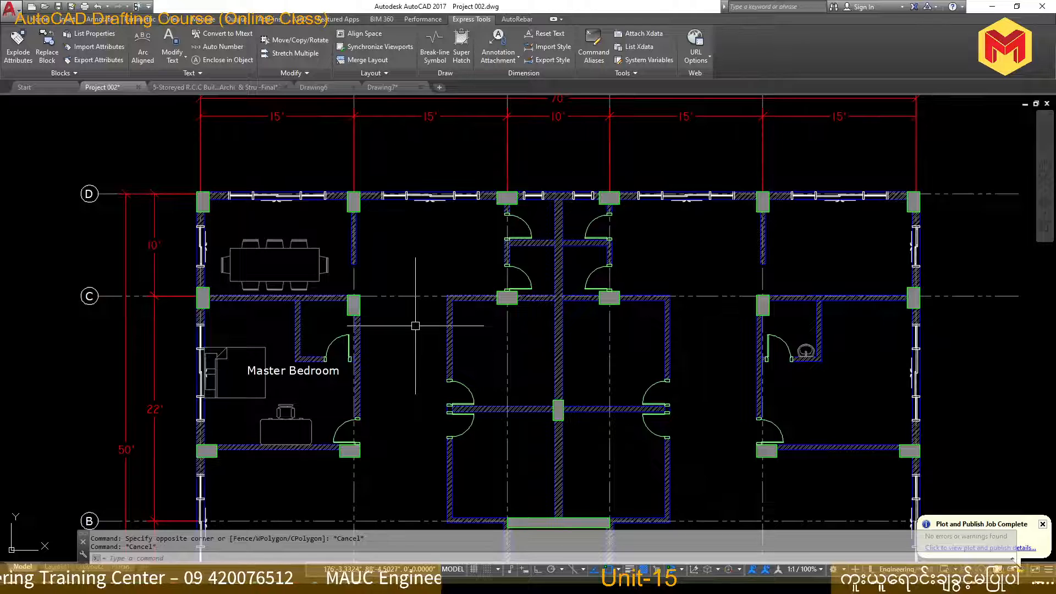
Try to draw a rectangular revision cloud in the empty area beside the floor plan.
{"action": "type", "text": "rev"}
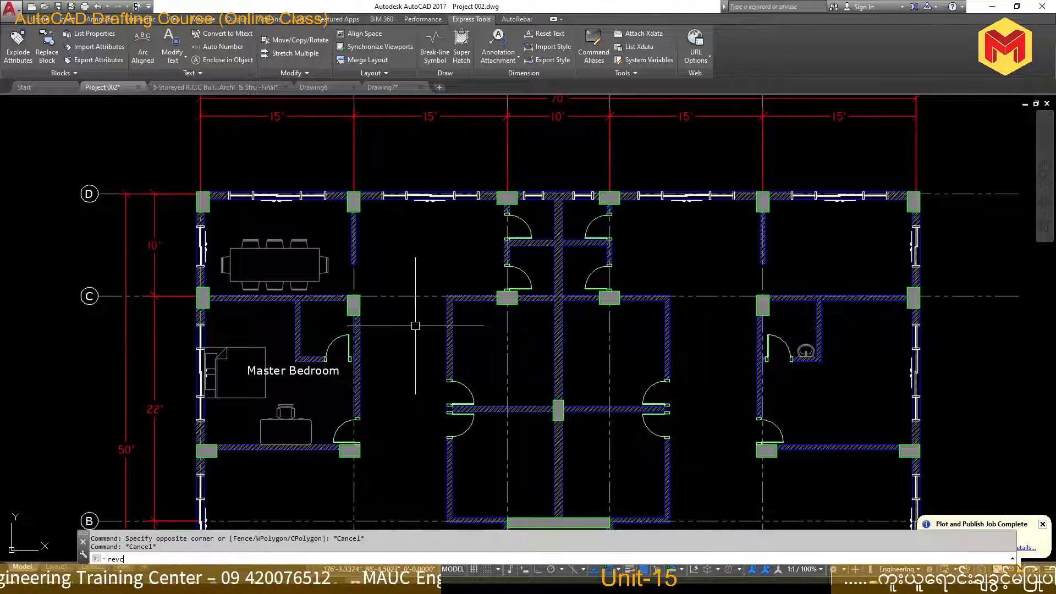
{"action": "type", "text": "c"}
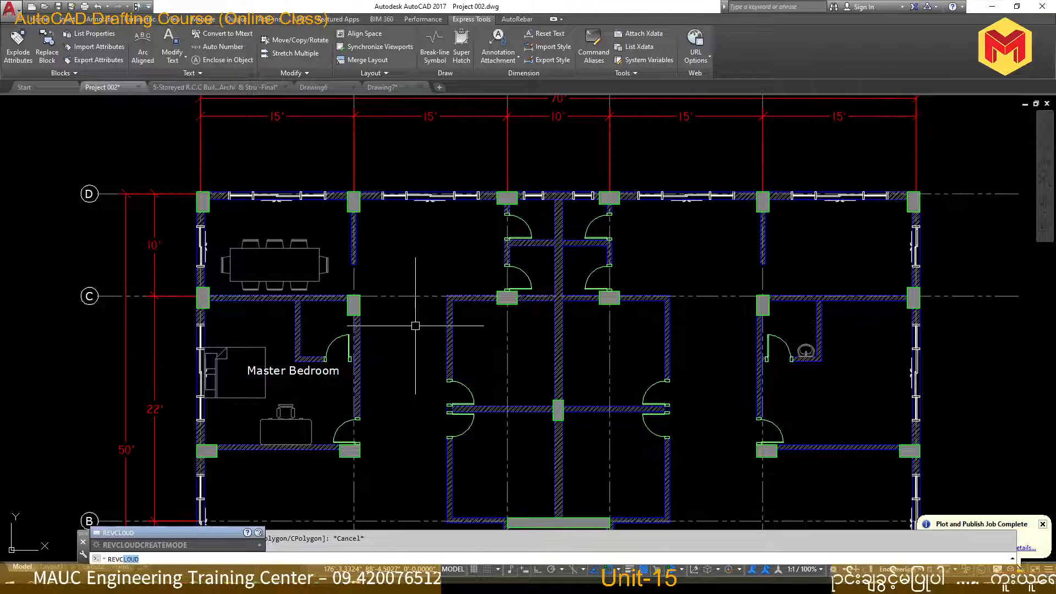
{"action": "key", "text": "Return"}
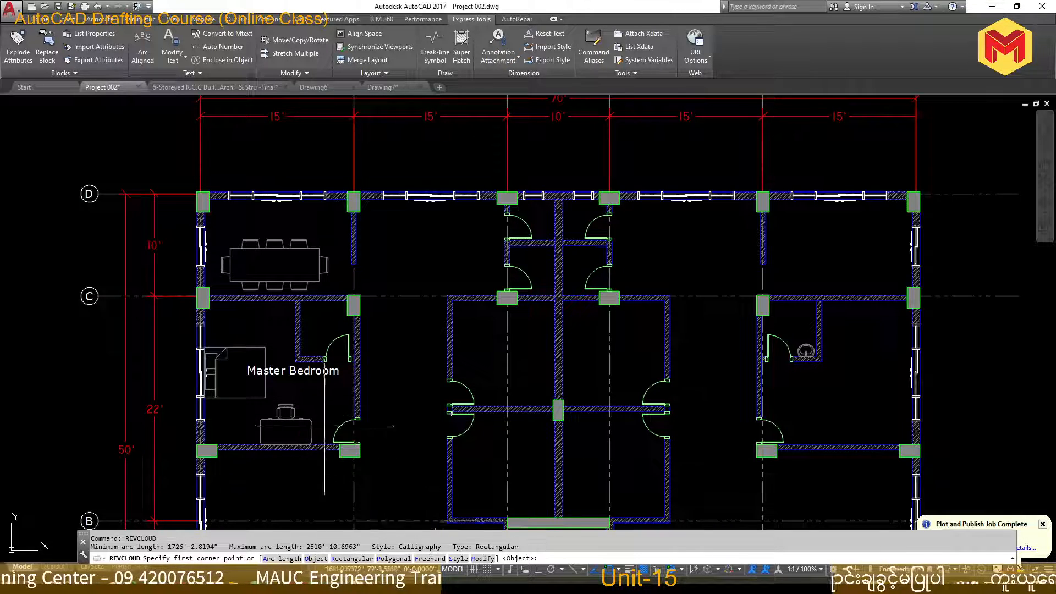
{"action": "scroll", "coordinate": [323, 428], "scroll_direction": "down", "scroll_amount": 3}
{"action": "middle_click_drag", "start_coordinate": [461, 378], "coordinate": [333, 410]}
{"action": "left_click", "coordinate": [542, 364]}
{"action": "scroll", "coordinate": [542, 364], "scroll_direction": "up", "scroll_amount": 5}
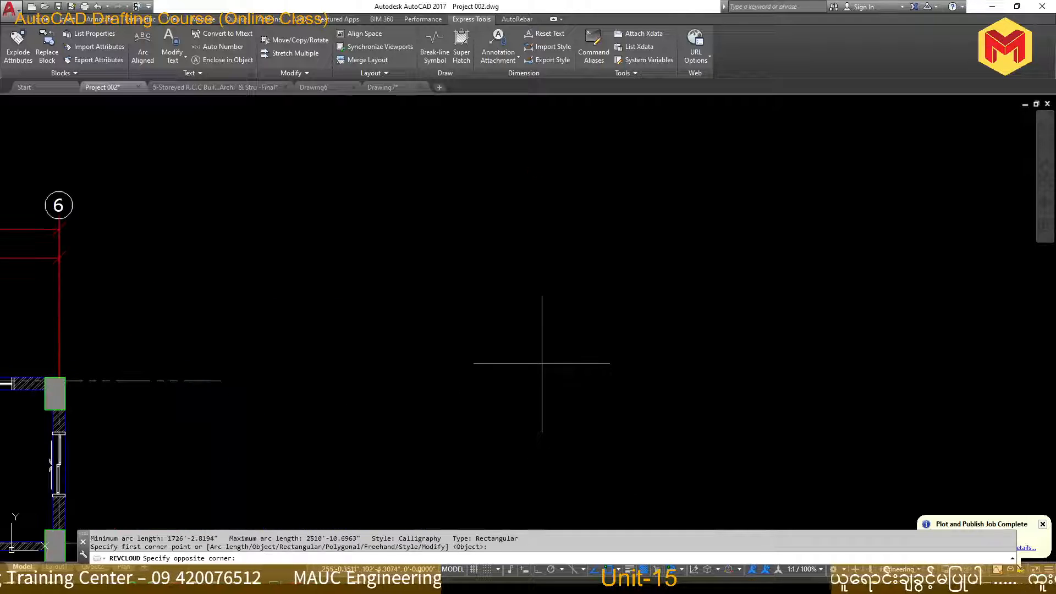
{"action": "scroll", "coordinate": [514, 323], "scroll_direction": "down", "scroll_amount": 8}
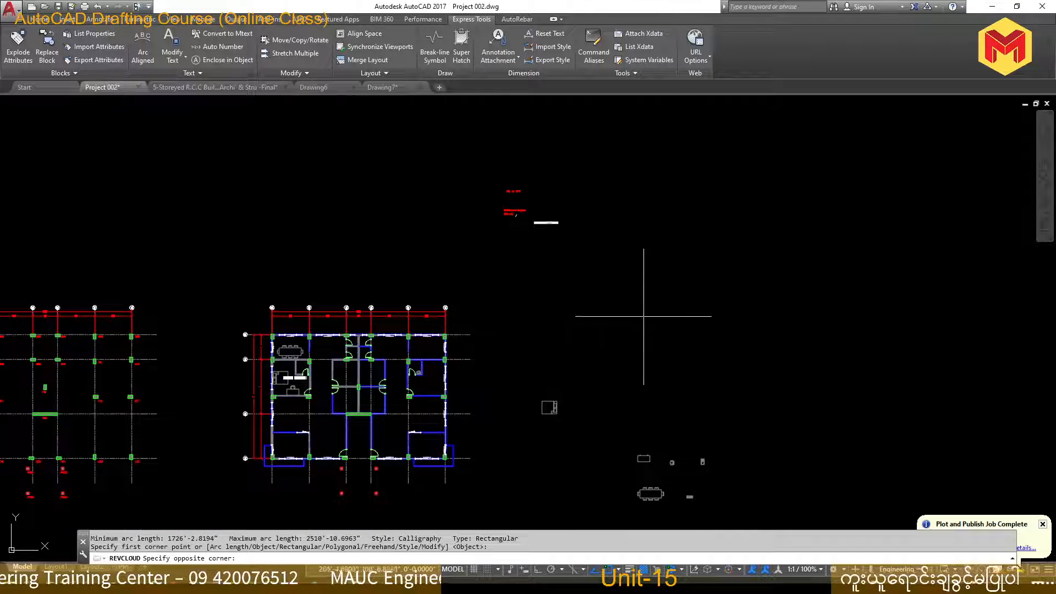
{"action": "scroll", "coordinate": [547, 331], "scroll_direction": "up", "scroll_amount": 6}
{"action": "left_click", "coordinate": [784, 367]}
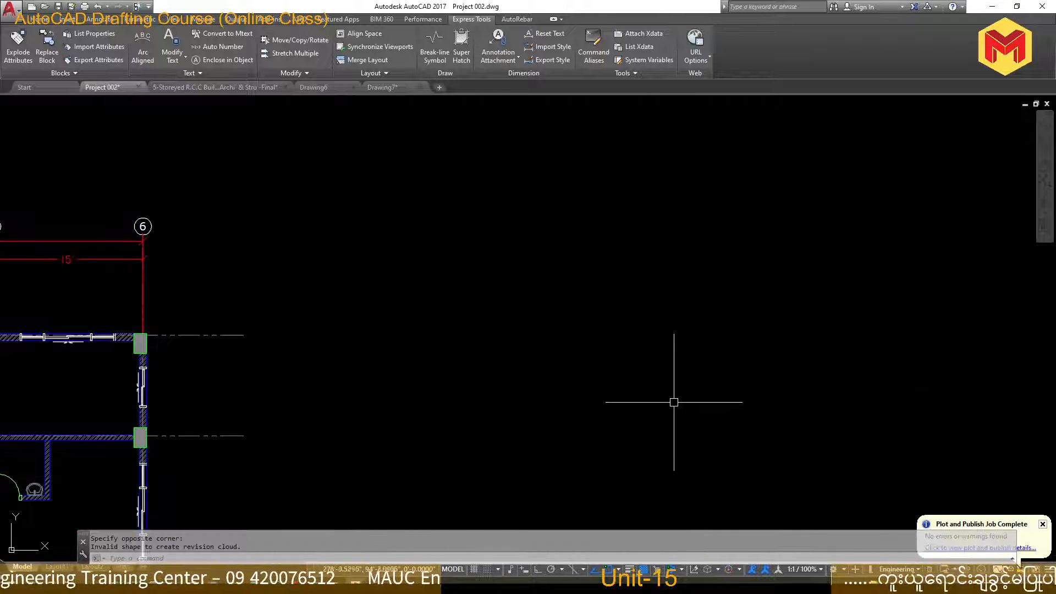
{"action": "left_click", "coordinate": [625, 419]}
{"action": "type", "text": "rev"}
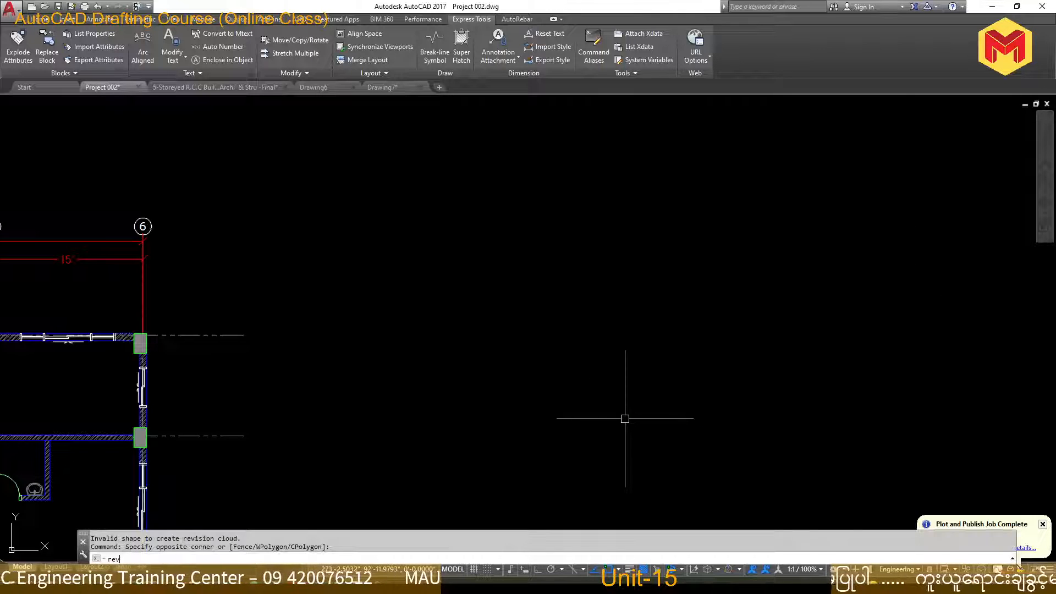
{"action": "type", "text": "c"}
{"action": "key", "text": "Return"}
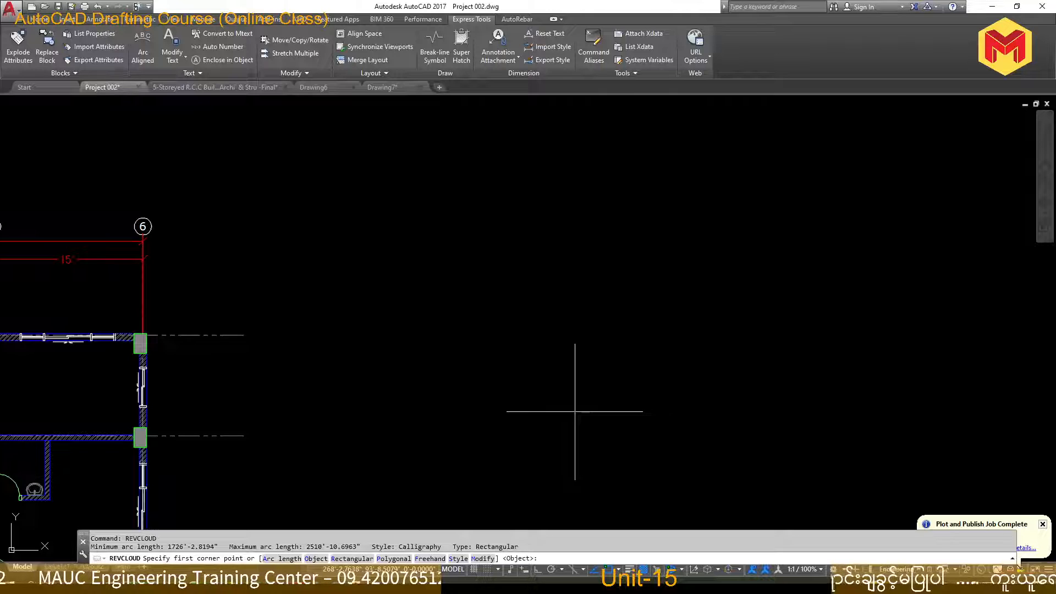
{"action": "scroll", "coordinate": [385, 435], "scroll_direction": "down", "scroll_amount": 5}
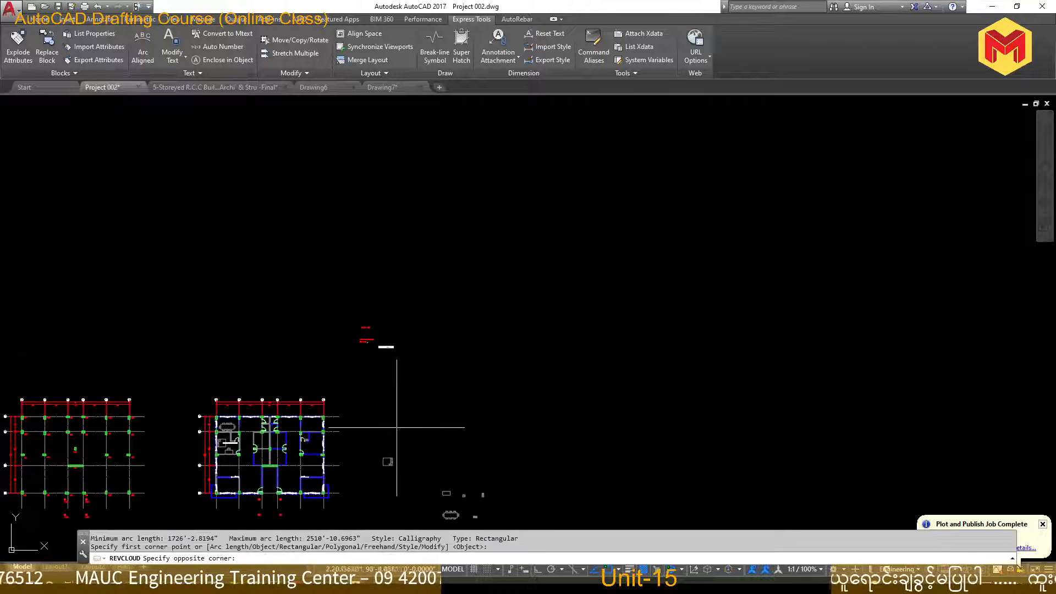
{"action": "left_click", "coordinate": [378, 432]}
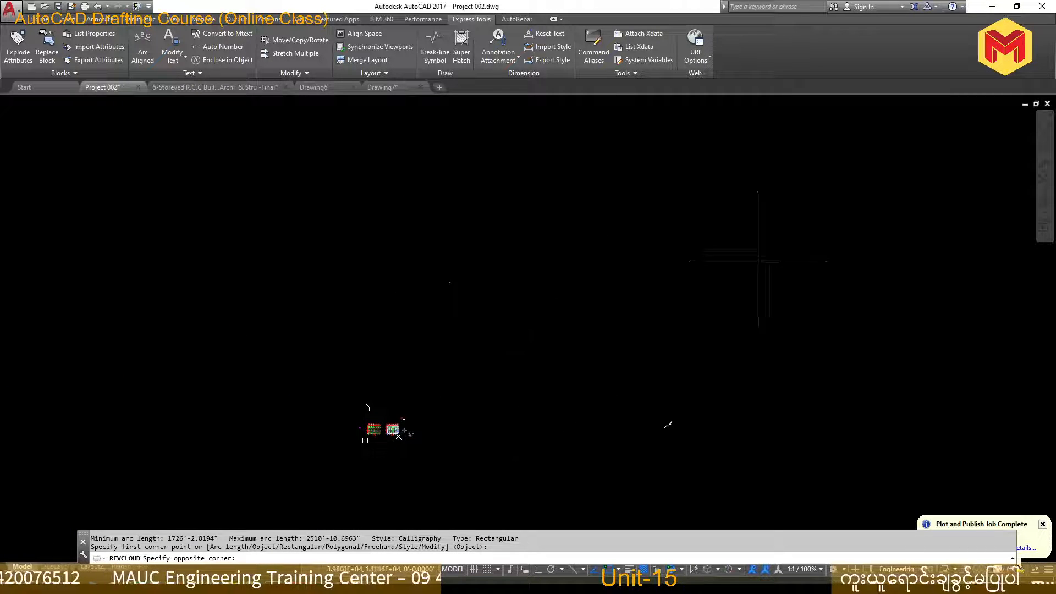
{"action": "middle_click_drag", "start_coordinate": [911, 229], "coordinate": [693, 347]}
{"action": "scroll", "coordinate": [789, 170], "scroll_direction": "up", "scroll_amount": 5}
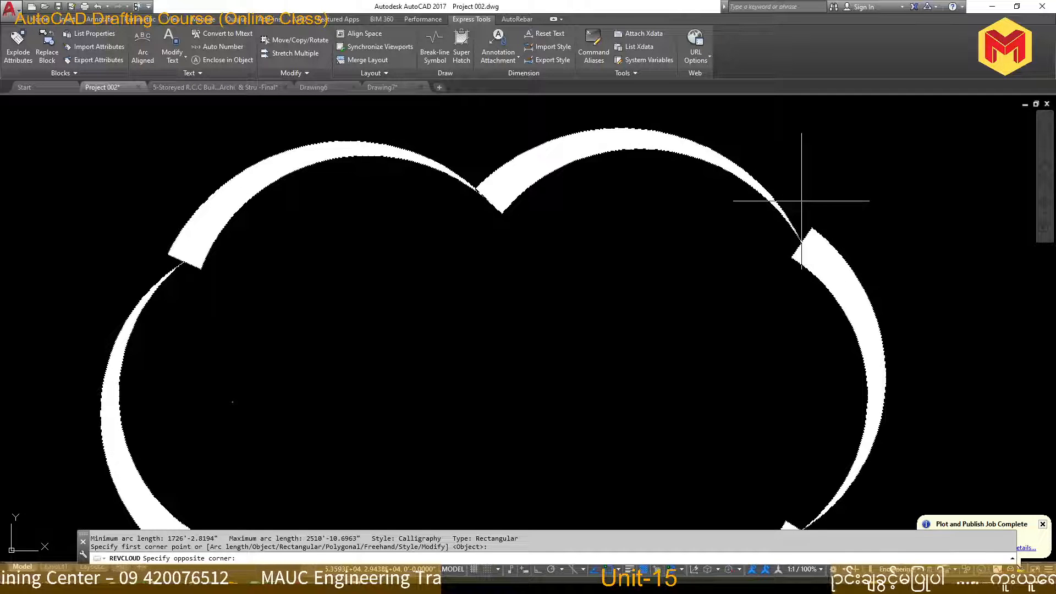
{"action": "key", "text": "Escape"}
{"action": "key", "text": "Escape"}
Regenerate the drawing and draw a closed freehand revision cloud in the empty space beside the plans.
{"action": "type", "text": "re"}
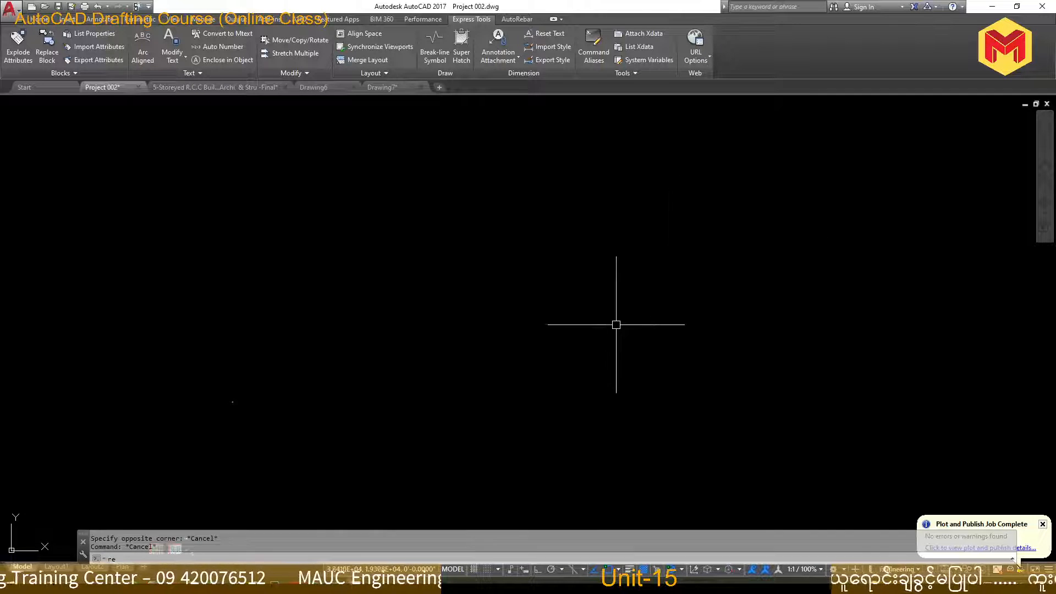
{"action": "key", "text": "Return"}
{"action": "type", "text": "e"}
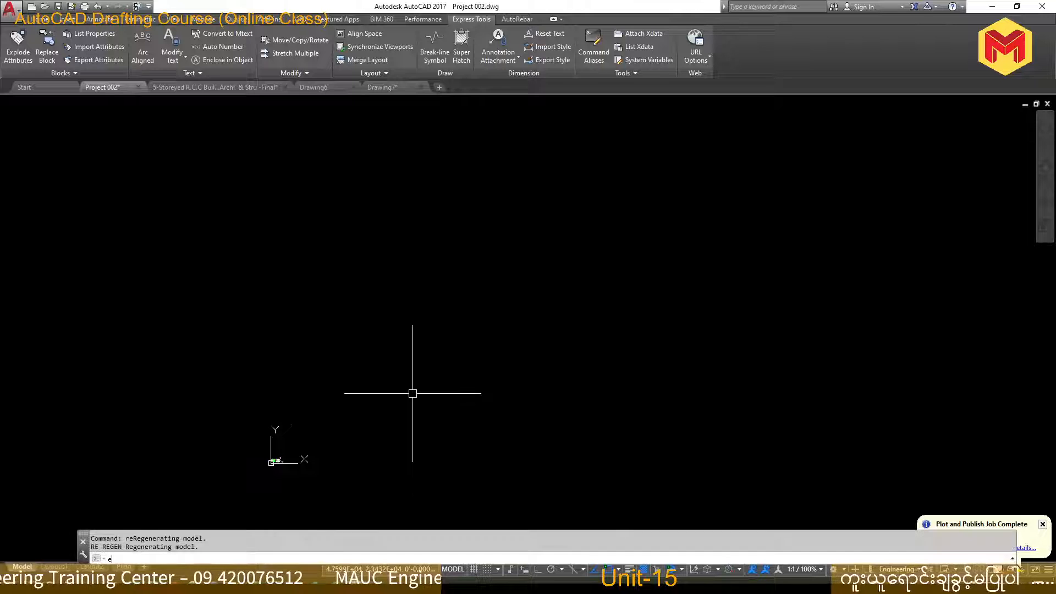
{"action": "key", "text": "Escape"}
{"action": "type", "text": "re"}
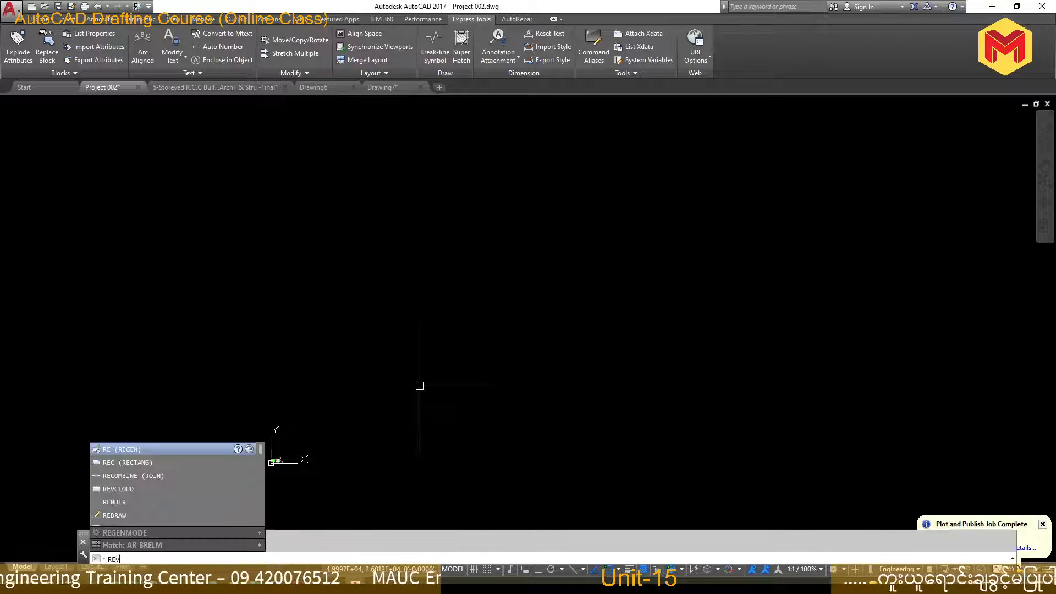
{"action": "type", "text": "v"}
{"action": "key", "text": "Return"}
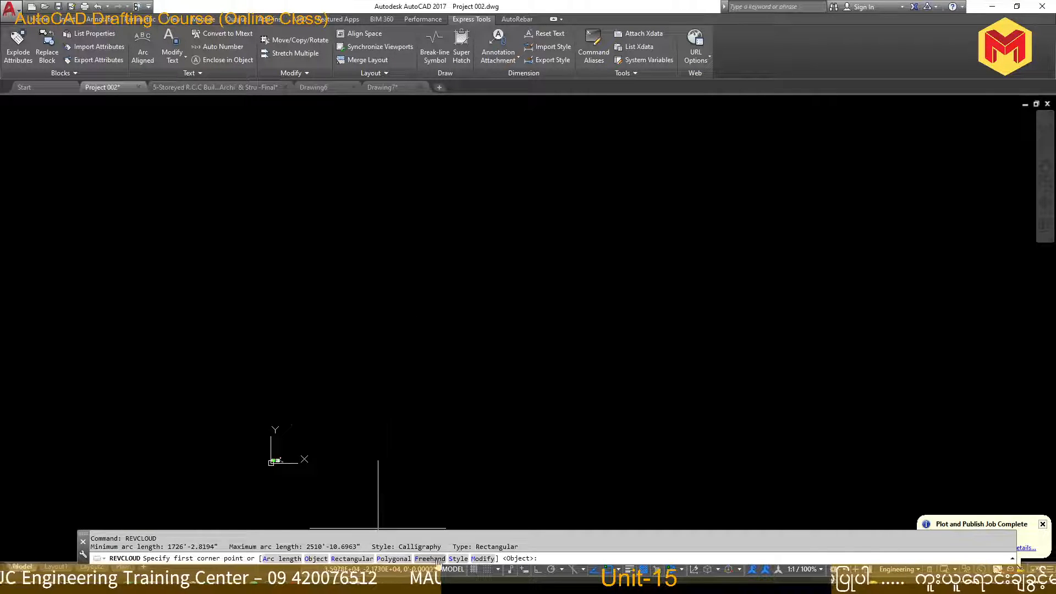
{"action": "left_click", "coordinate": [430, 559]}
{"action": "left_click", "coordinate": [489, 347]}
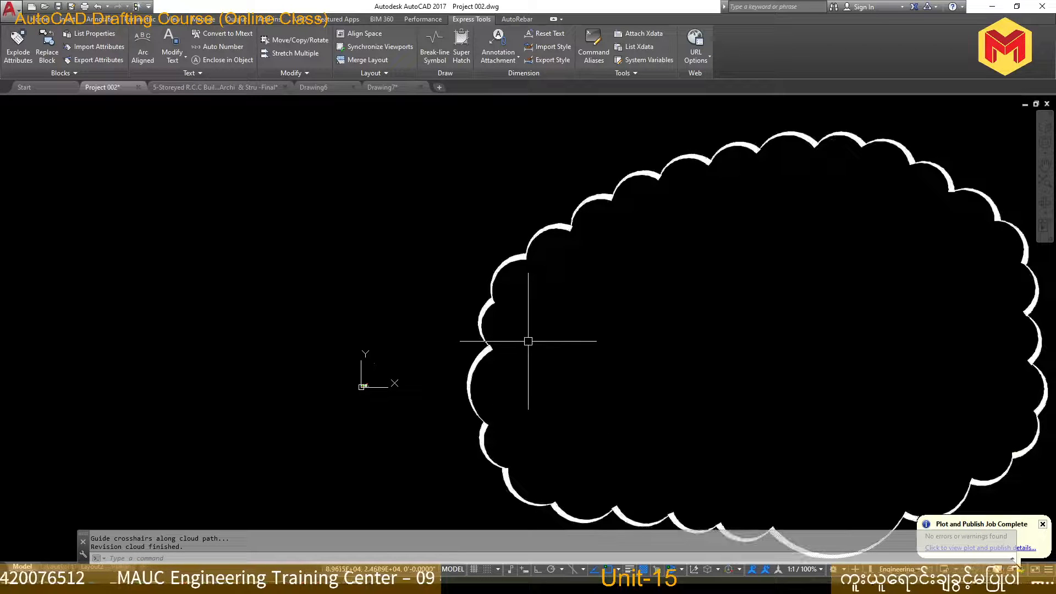
Erase the rounded freehand revision cloud.
{"action": "scroll", "coordinate": [528, 341], "scroll_direction": "down", "scroll_amount": 4}
{"action": "scroll", "coordinate": [588, 337], "scroll_direction": "up", "scroll_amount": 2}
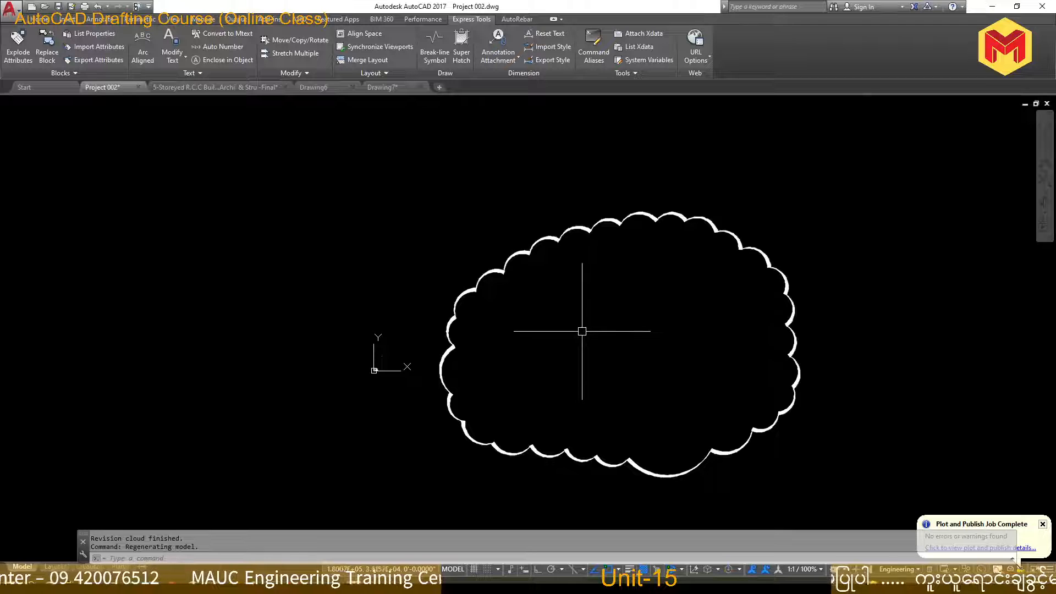
{"action": "left_click", "coordinate": [539, 257]}
{"action": "left_click", "coordinate": [499, 231]}
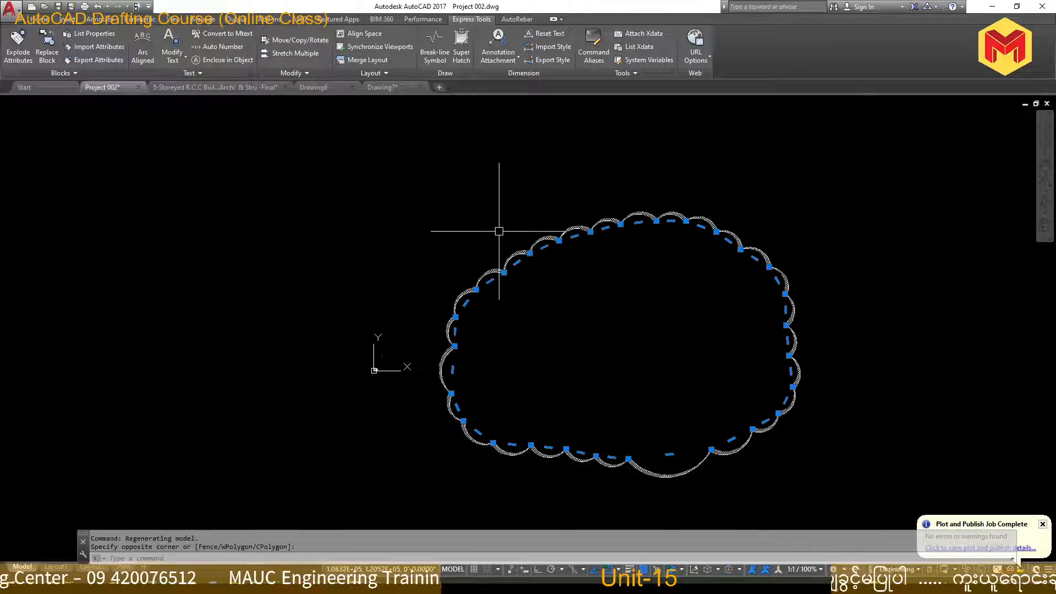
{"action": "type", "text": "e"}
{"action": "key", "text": "Return"}
Draw another freehand revision cloud with an irregular outline that bends inward along its lower side.
{"action": "type", "text": "revc"}
{"action": "key", "text": "Return"}
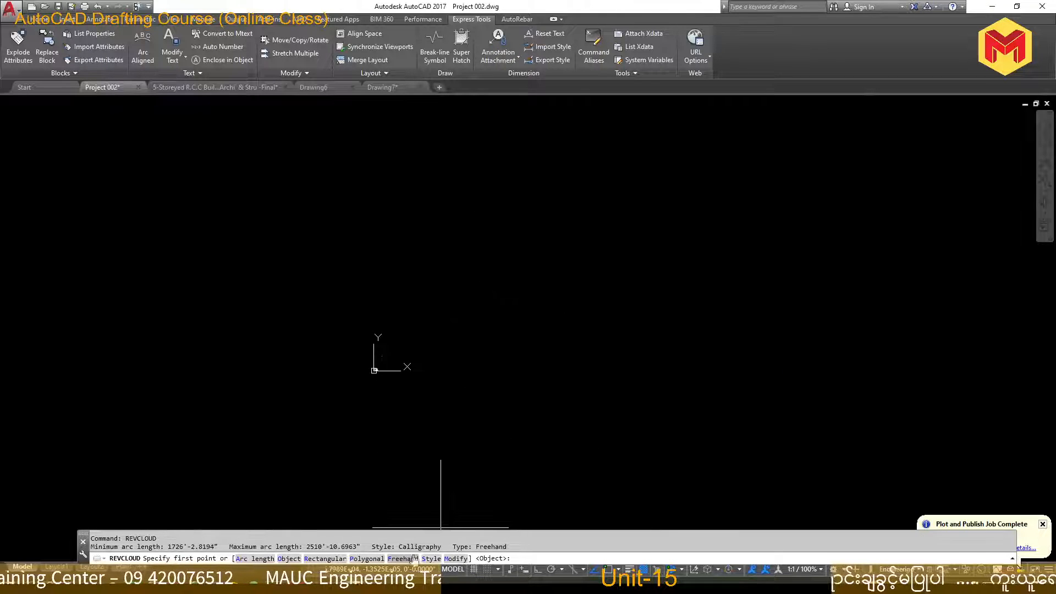
{"action": "type", "text": "f"}
{"action": "key", "text": "Return"}
{"action": "left_click", "coordinate": [517, 303]}
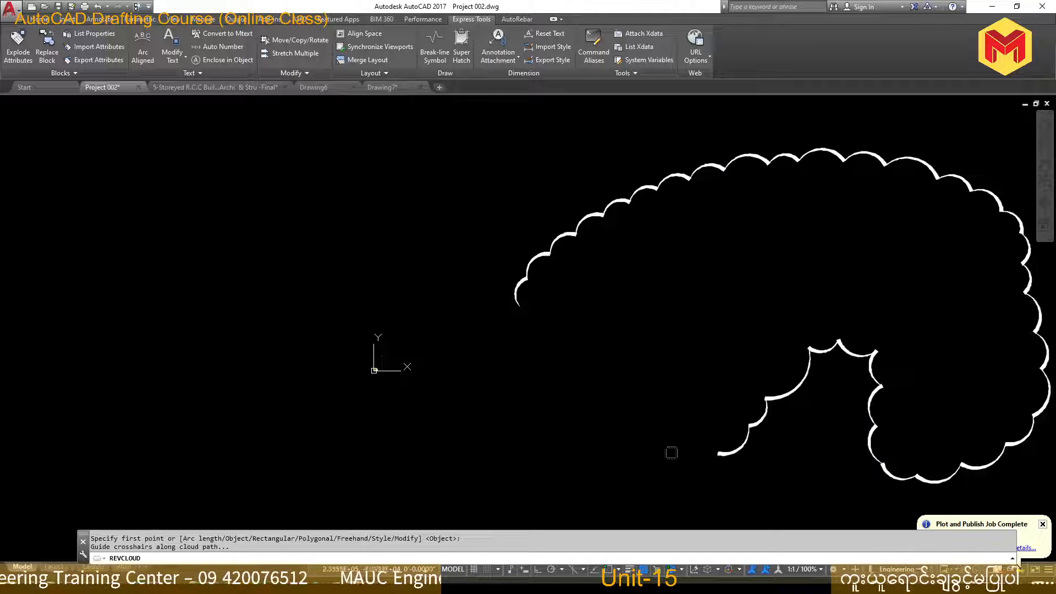
{"action": "scroll", "coordinate": [559, 237], "scroll_direction": "up", "scroll_amount": 3}
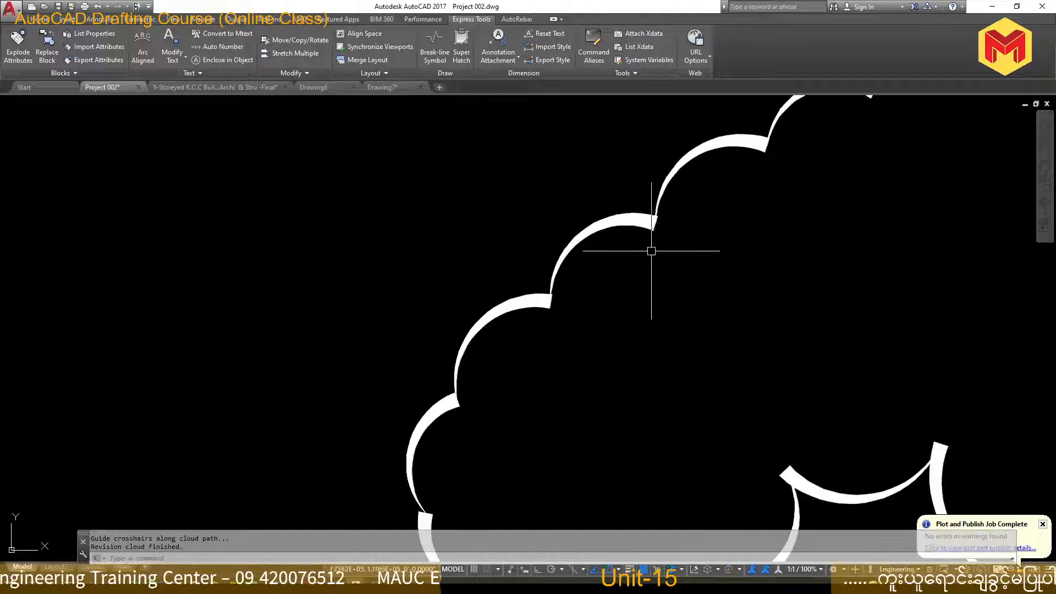
Erase the irregular freehand revision cloud.
{"action": "scroll", "coordinate": [540, 300], "scroll_direction": "down", "scroll_amount": 4}
{"action": "scroll", "coordinate": [542, 299], "scroll_direction": "up", "scroll_amount": 2}
{"action": "left_click", "coordinate": [594, 295]}
{"action": "left_click", "coordinate": [488, 241]}
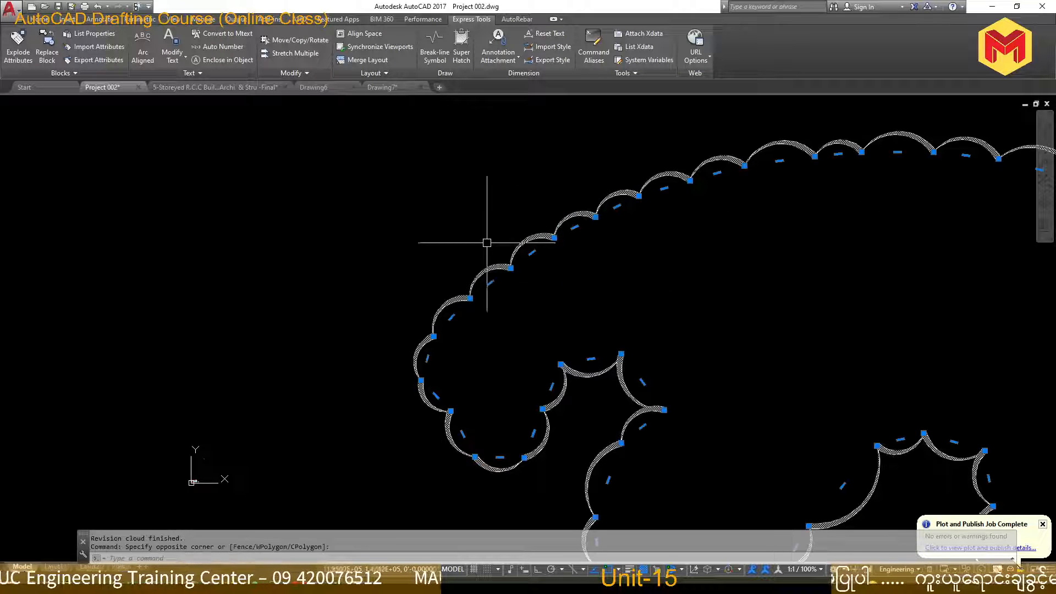
{"action": "type", "text": "e"}
{"action": "key", "text": "Return"}
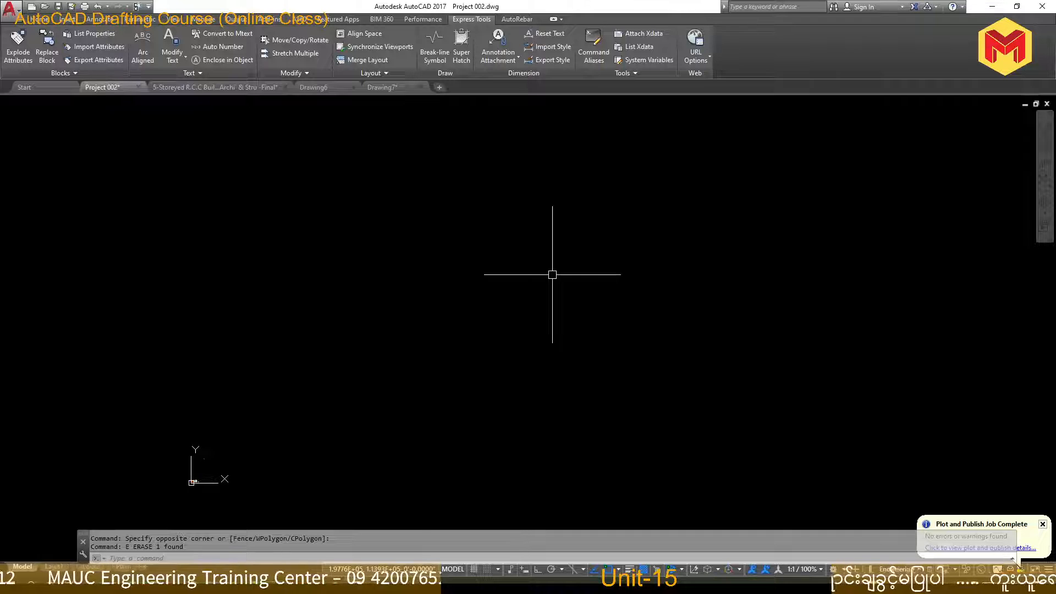
Draw a large rectangle in the empty area beside the floor plans.
{"action": "scroll", "coordinate": [224, 424], "scroll_direction": "up", "scroll_amount": 5}
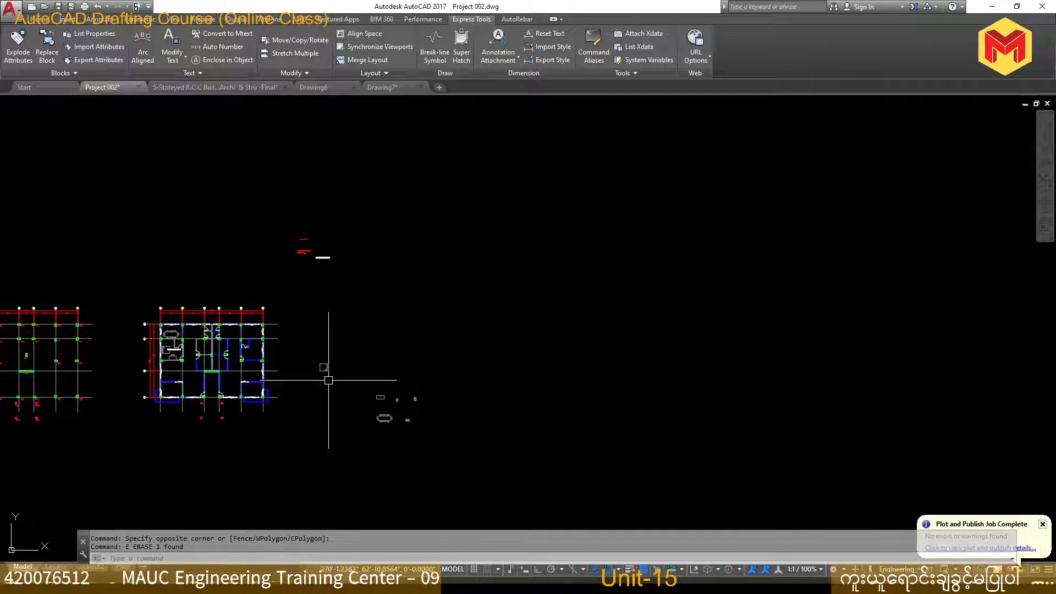
{"action": "type", "text": "rec"}
{"action": "key", "text": "Return"}
{"action": "scroll", "coordinate": [366, 386], "scroll_direction": "down", "scroll_amount": 5}
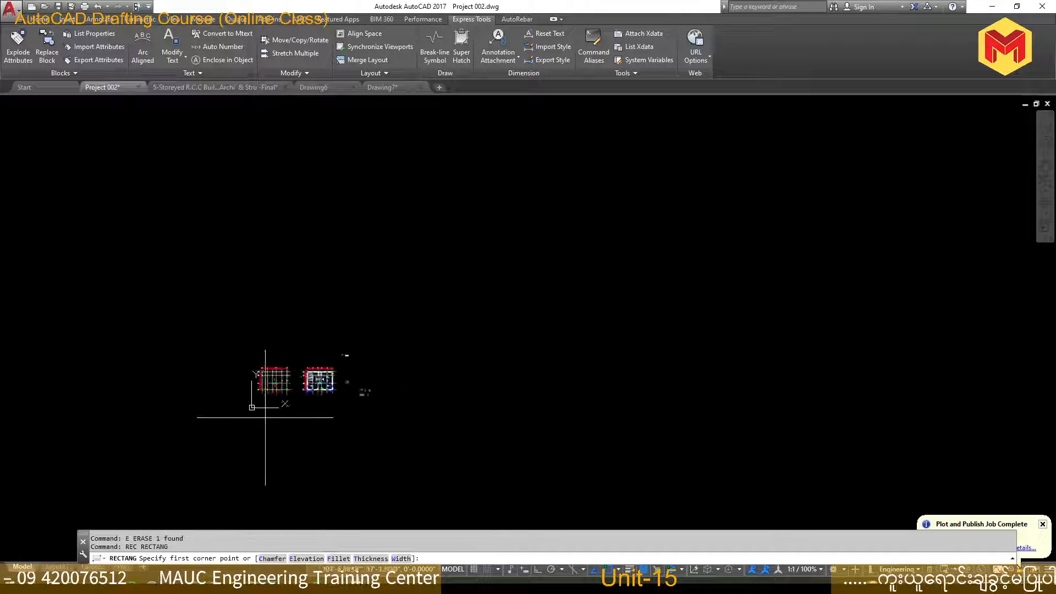
{"action": "left_click", "coordinate": [459, 237]}
{"action": "left_click", "coordinate": [697, 412]}
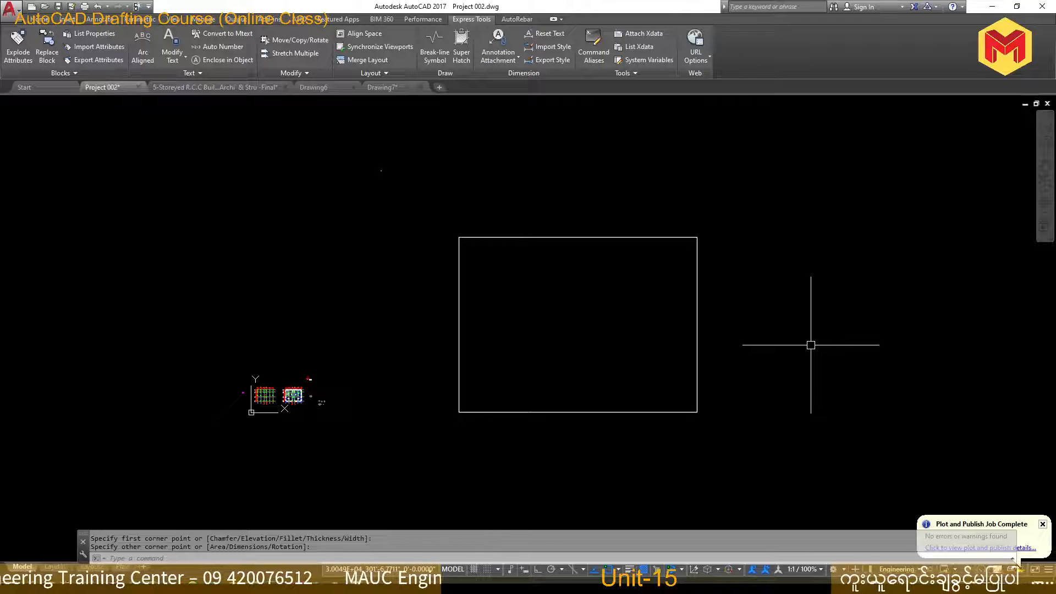
Set the revision cloud's minimum arc length to about 99'-1.5" and a longer maximum arc length, picking point pairs near the rectangle's upper edge.
{"action": "type", "text": "revc"}
{"action": "key", "text": "Return"}
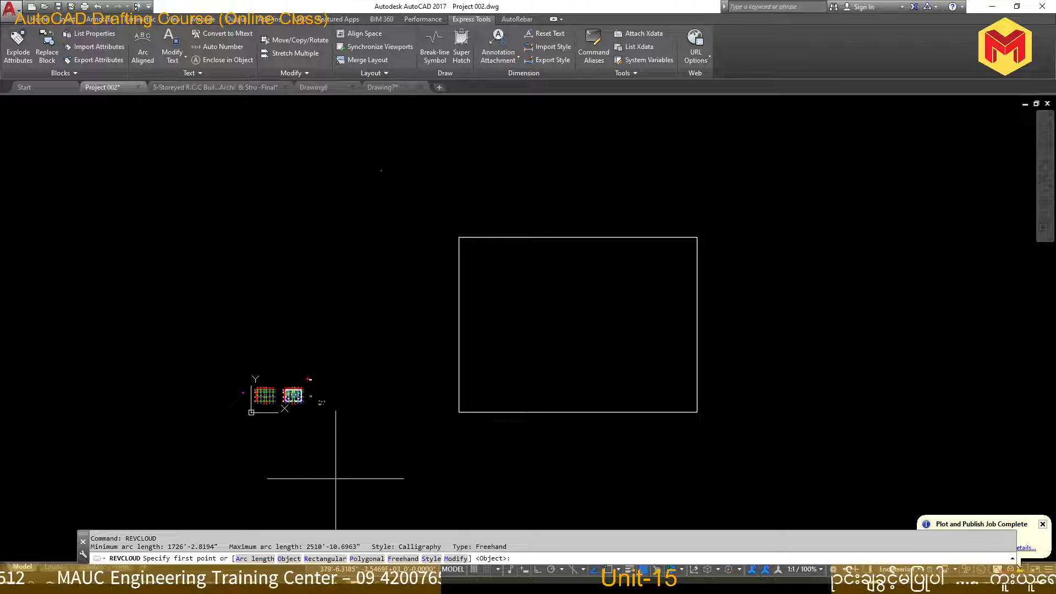
{"action": "left_click", "coordinate": [245, 559]}
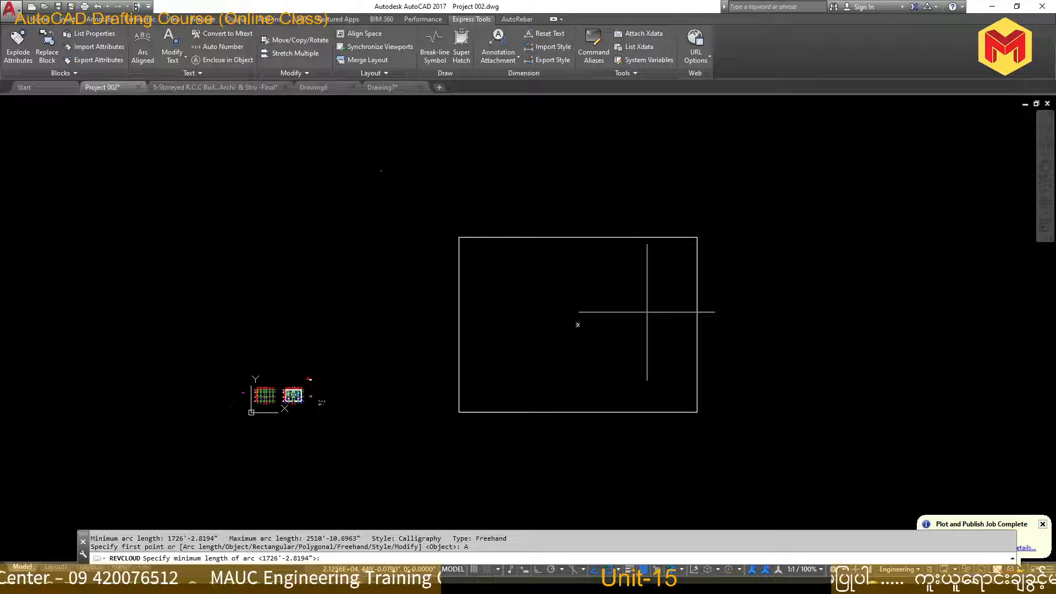
{"action": "left_click", "coordinate": [430, 213]}
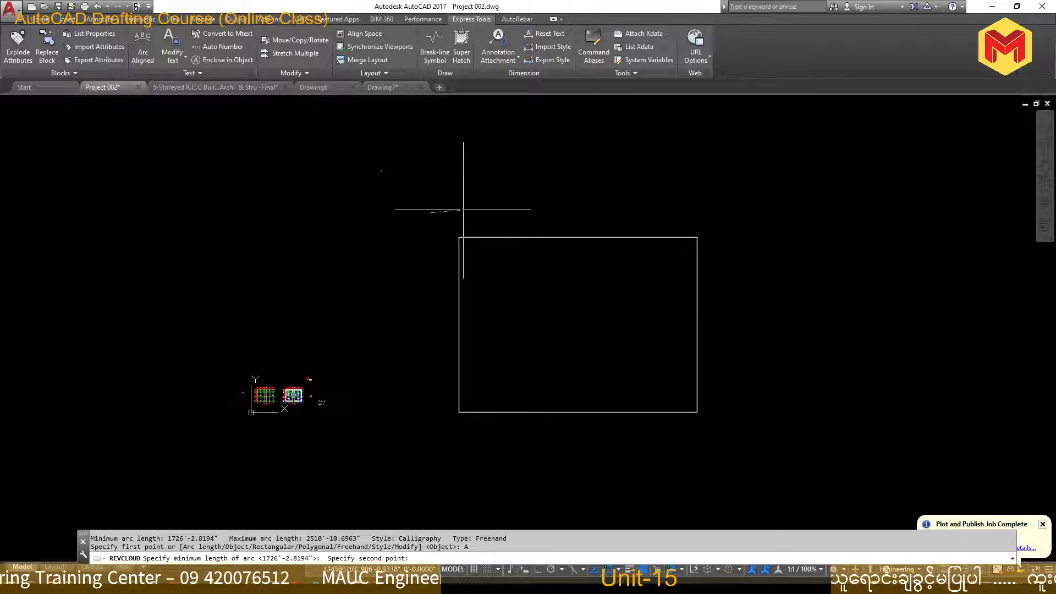
{"action": "left_click", "coordinate": [447, 209]}
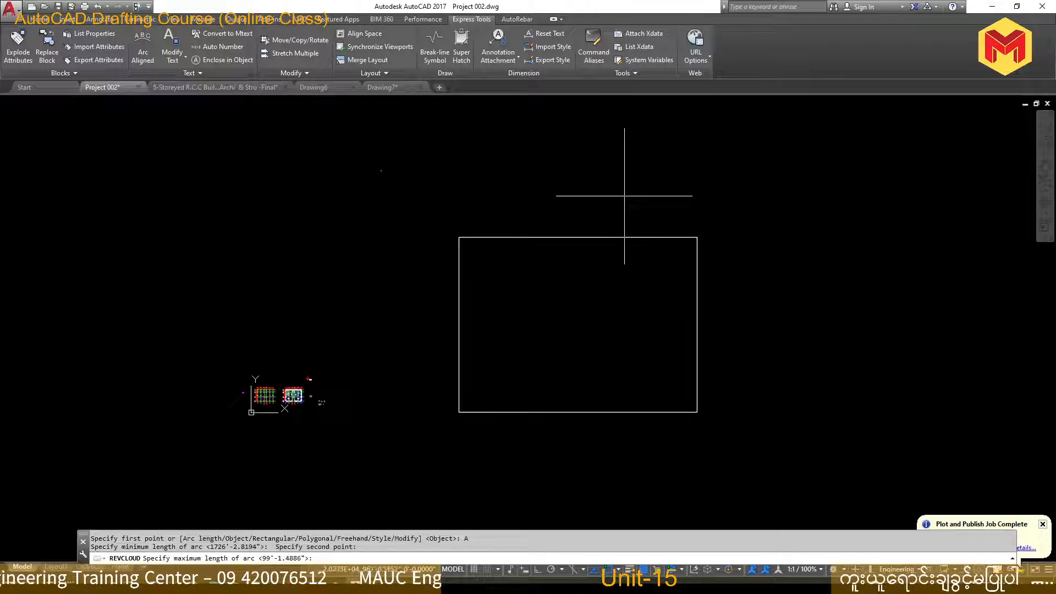
{"action": "left_click", "coordinate": [451, 212]}
{"action": "left_click", "coordinate": [497, 202]}
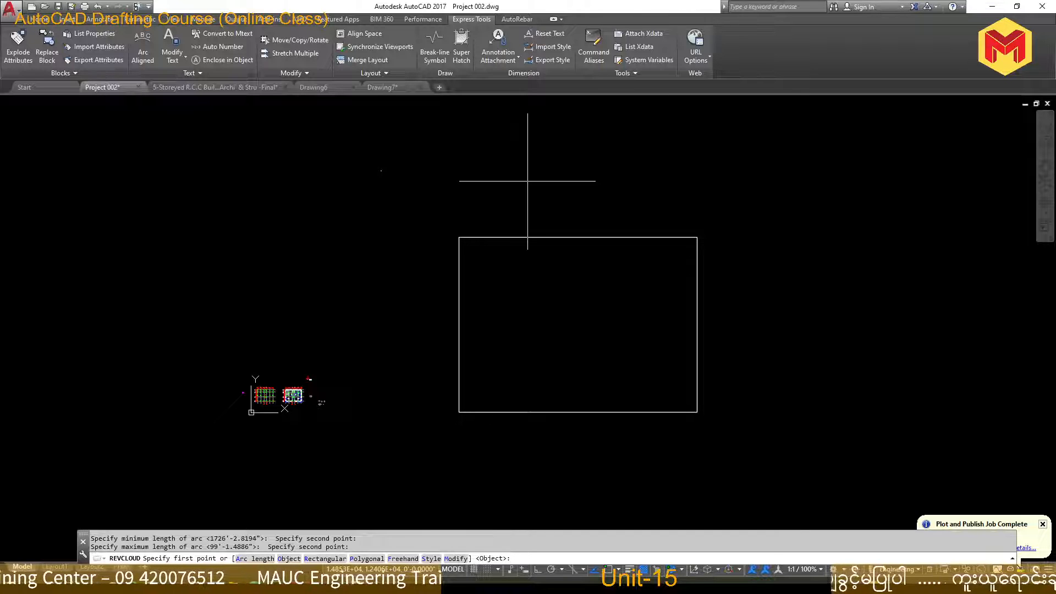
Convert the large rectangle into a revision cloud without reversing the arc direction.
{"action": "left_click", "coordinate": [290, 558]}
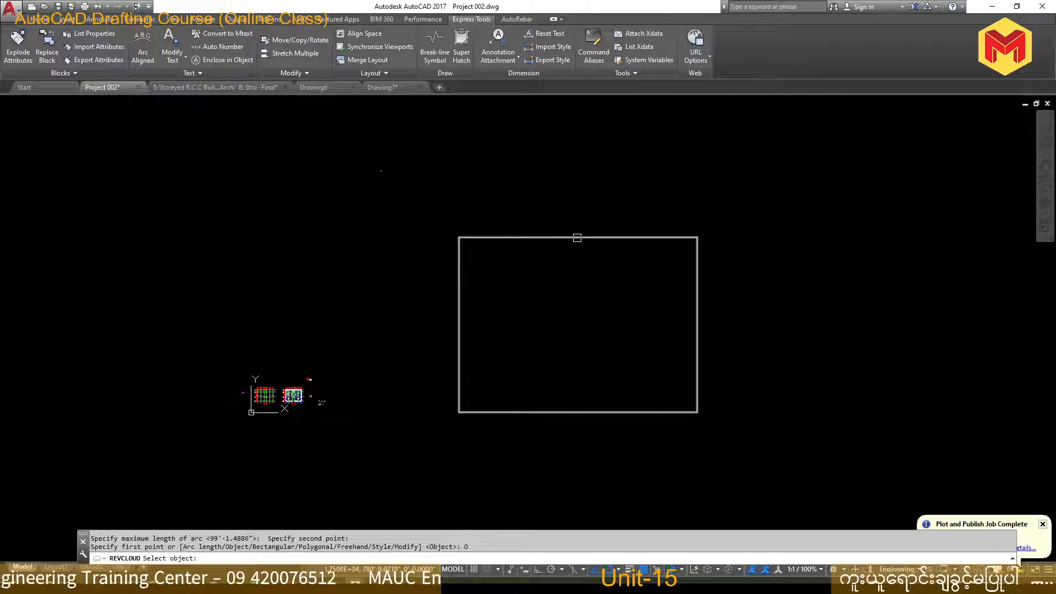
{"action": "left_click", "coordinate": [577, 238]}
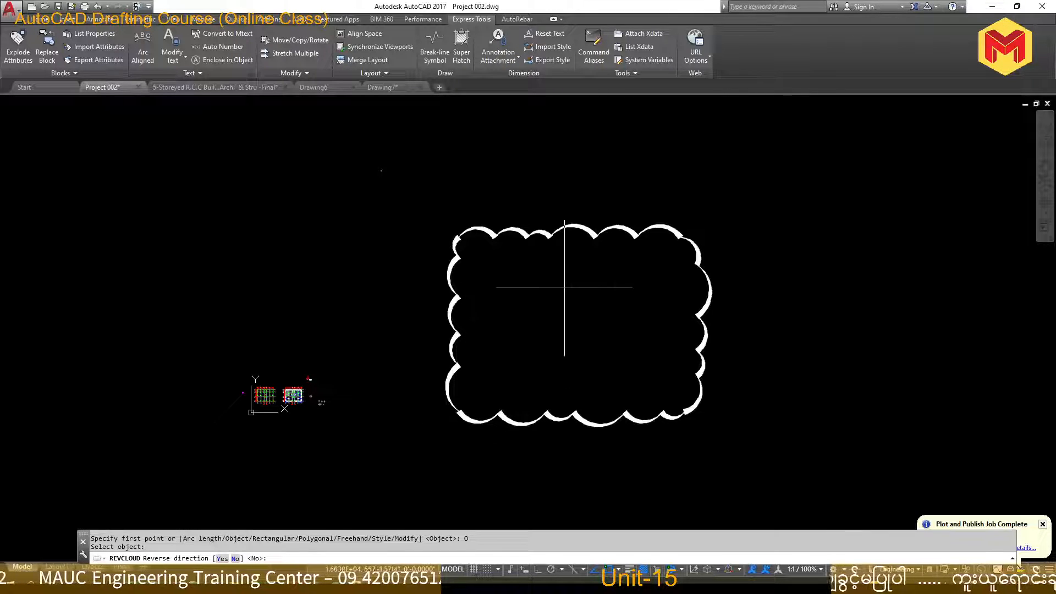
{"action": "scroll", "coordinate": [514, 232], "scroll_direction": "up", "scroll_amount": 5}
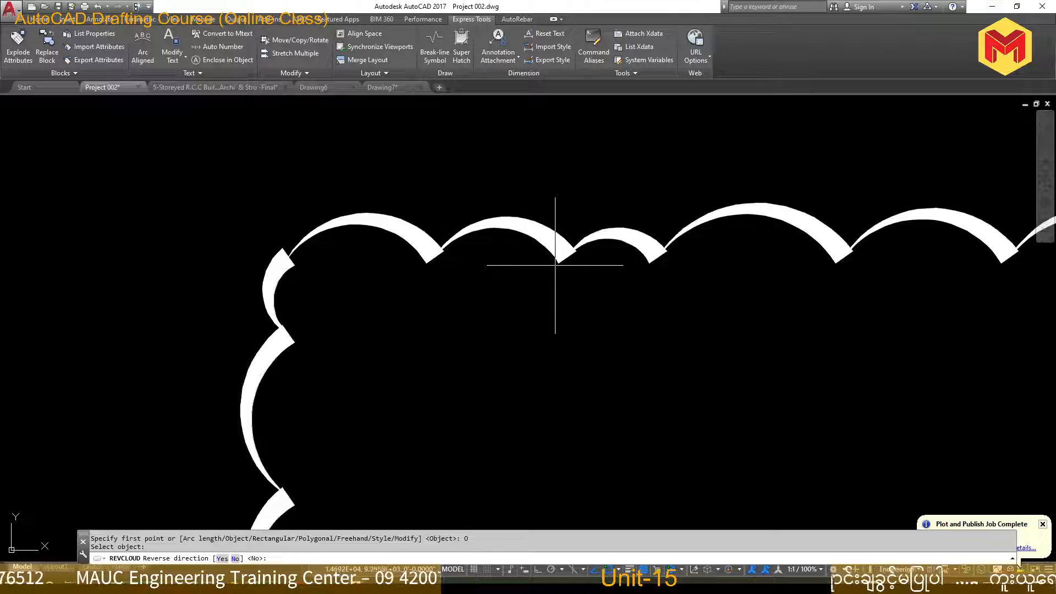
{"action": "scroll", "coordinate": [491, 288], "scroll_direction": "down", "scroll_amount": 5}
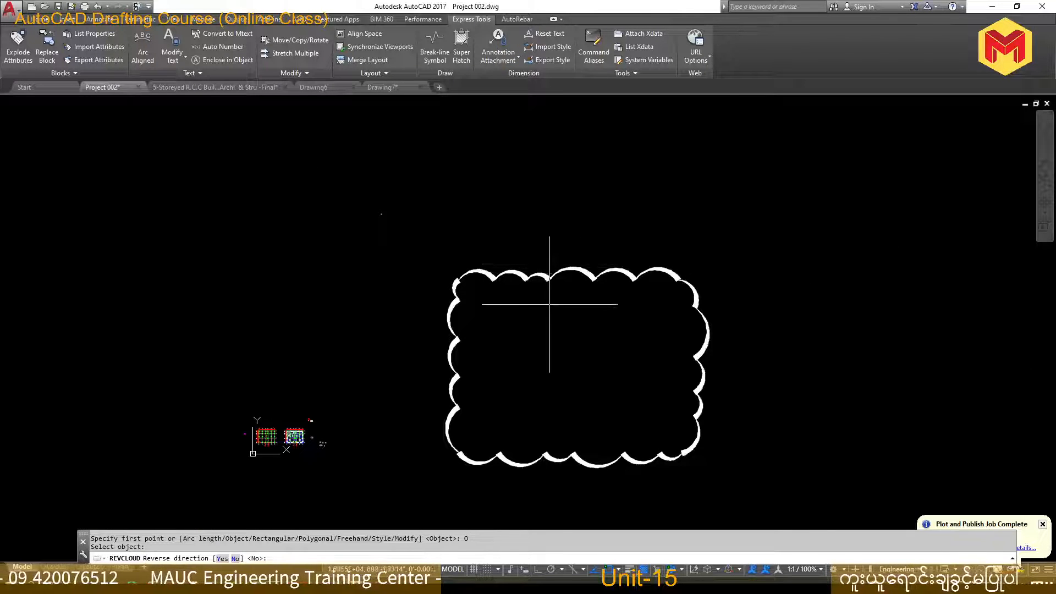
{"action": "key", "text": "Return"}
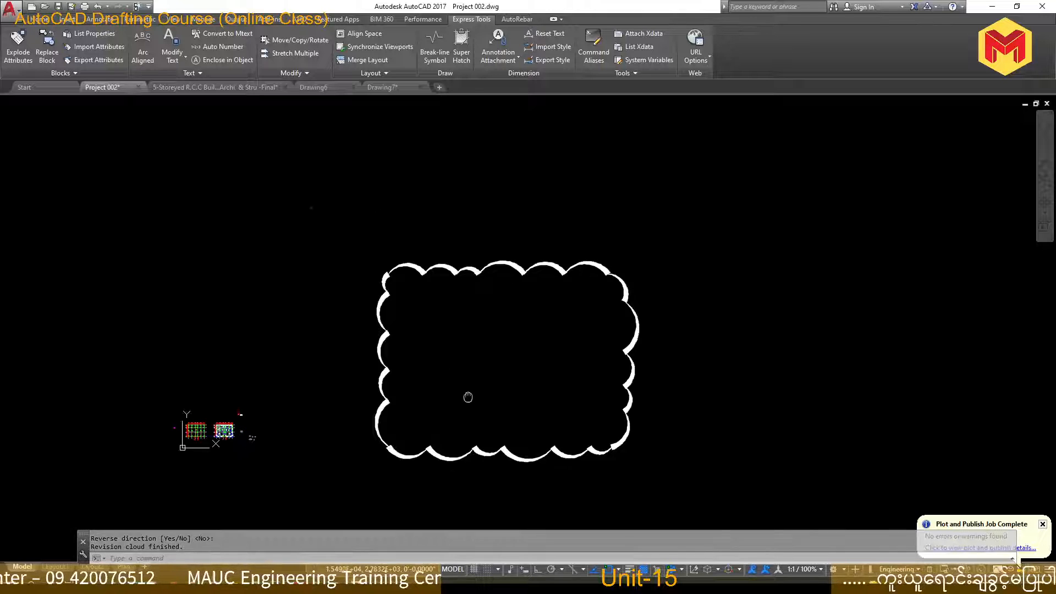
{"action": "scroll", "coordinate": [488, 335], "scroll_direction": "up", "scroll_amount": 2}
{"action": "left_click", "coordinate": [532, 258]}
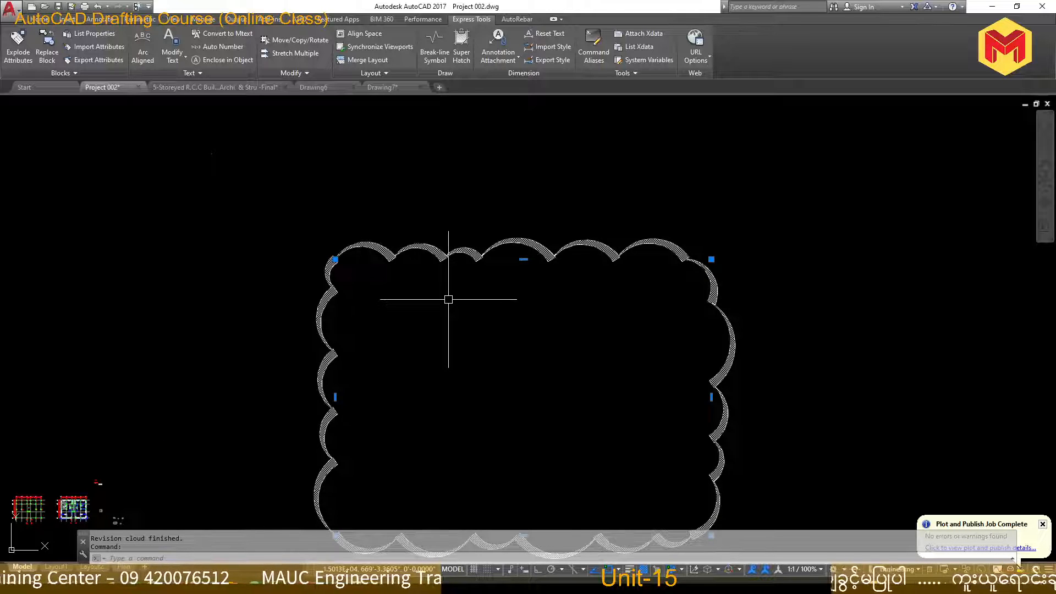
{"action": "scroll", "coordinate": [448, 299], "scroll_direction": "down", "scroll_amount": 2}
{"action": "key", "text": "Escape"}
Draw a second rectangle beside the first revision cloud, on the side away from the floor plans.
{"action": "type", "text": "rec"}
{"action": "key", "text": "Return"}
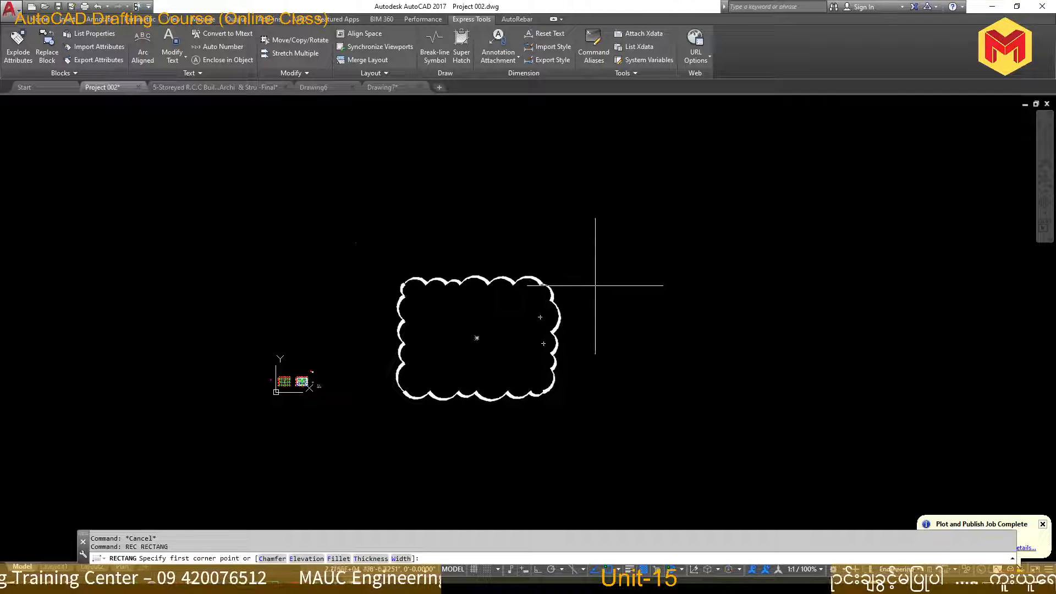
{"action": "left_click", "coordinate": [597, 273]}
{"action": "left_click", "coordinate": [790, 399]}
Convert the second rectangle into a revision cloud with its arc direction reversed.
{"action": "type", "text": "rev"}
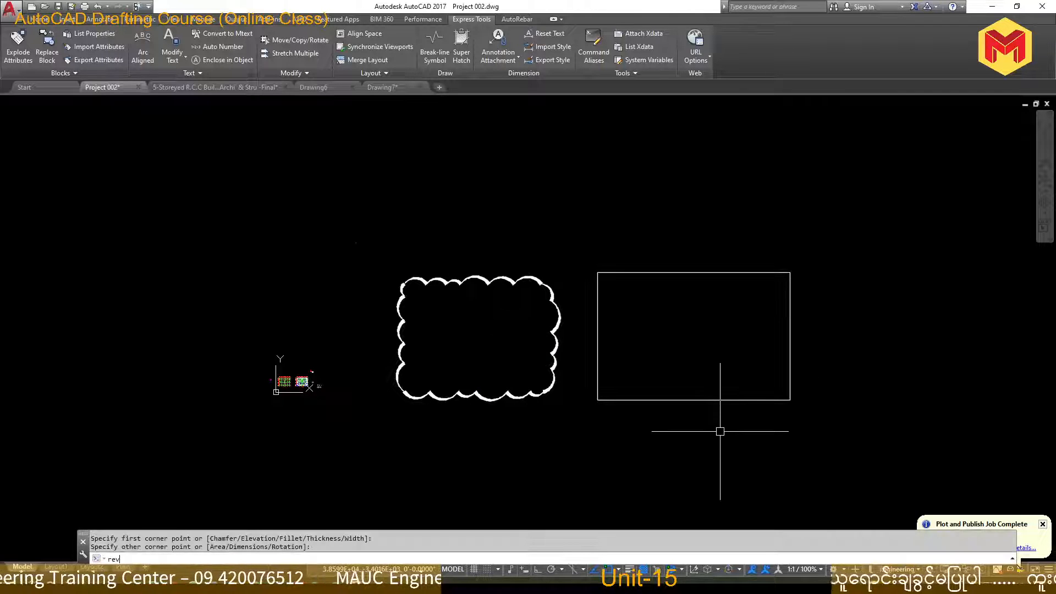
{"action": "key", "text": "Return"}
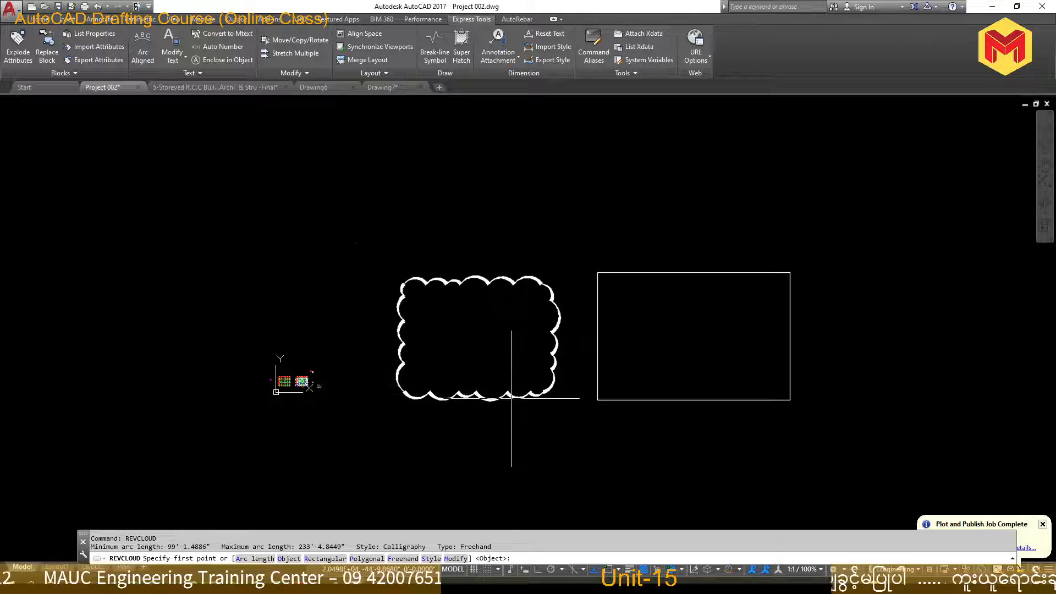
{"action": "type", "text": "o"}
{"action": "key", "text": "Return"}
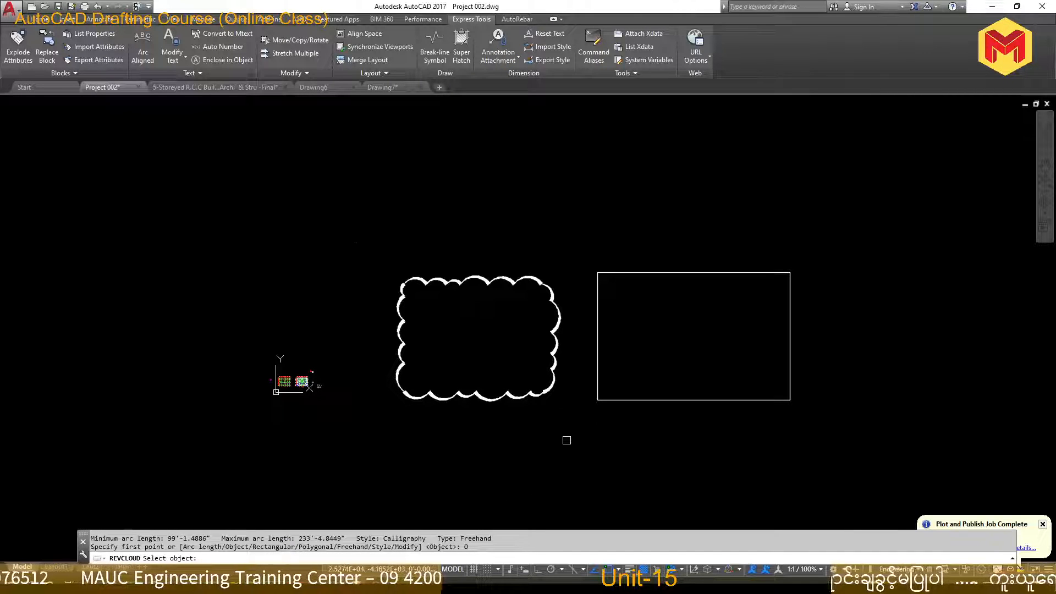
{"action": "left_click", "coordinate": [623, 400]}
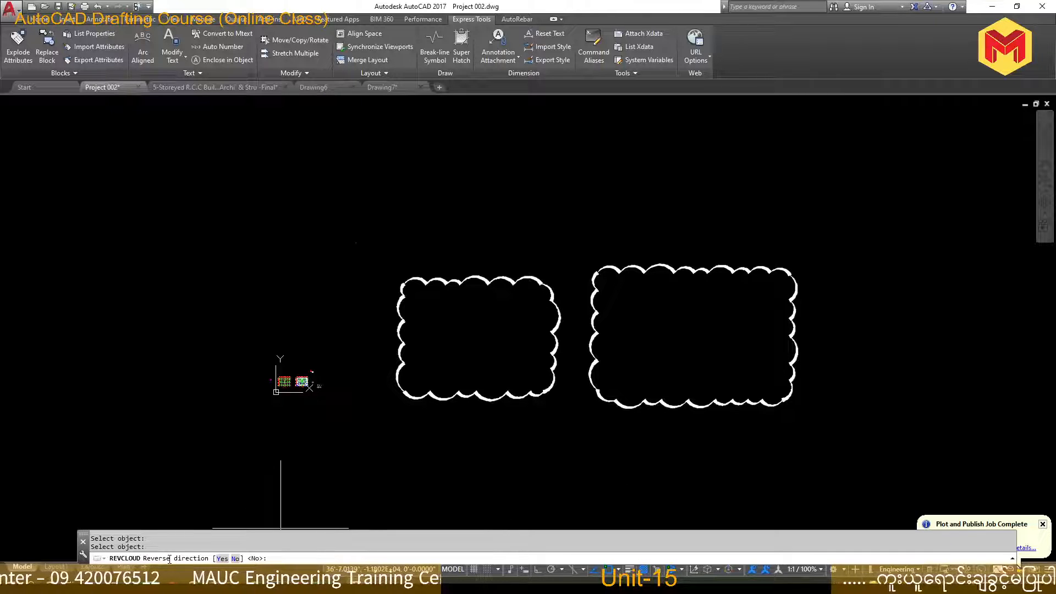
{"action": "left_click", "coordinate": [222, 558]}
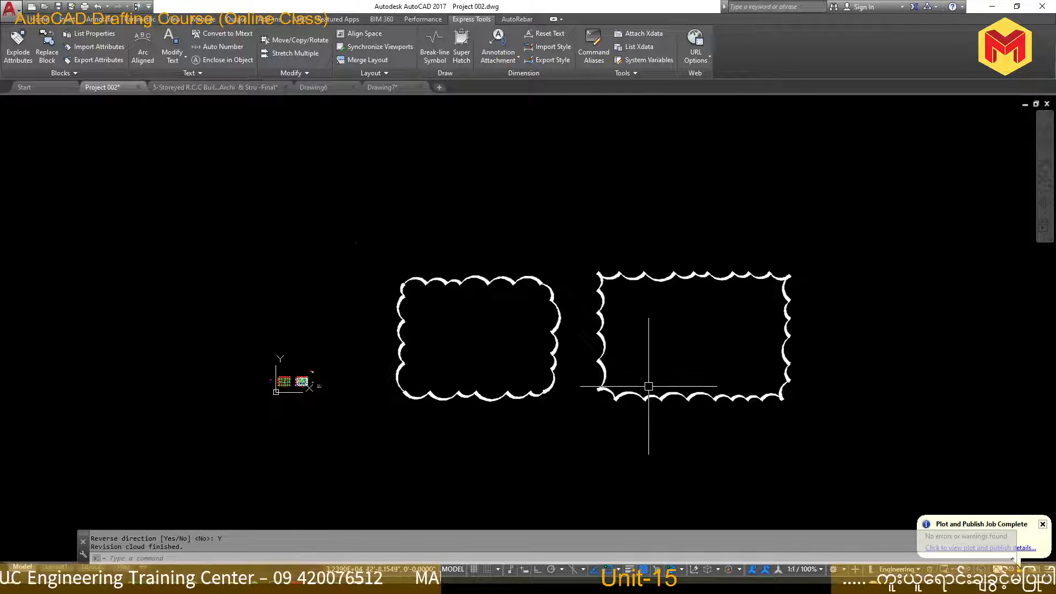
{"action": "key", "text": "Escape"}
{"action": "key", "text": "Escape"}
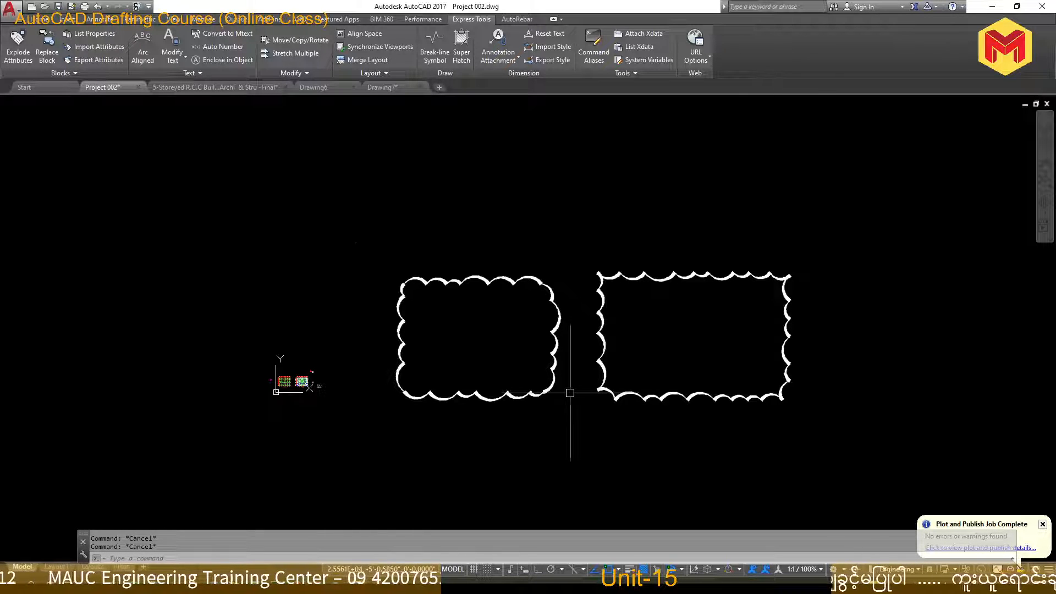
Draw a third rectangle in the empty space beyond the reversed revision cloud.
{"action": "type", "text": "erec"}
{"action": "key", "text": "Return"}
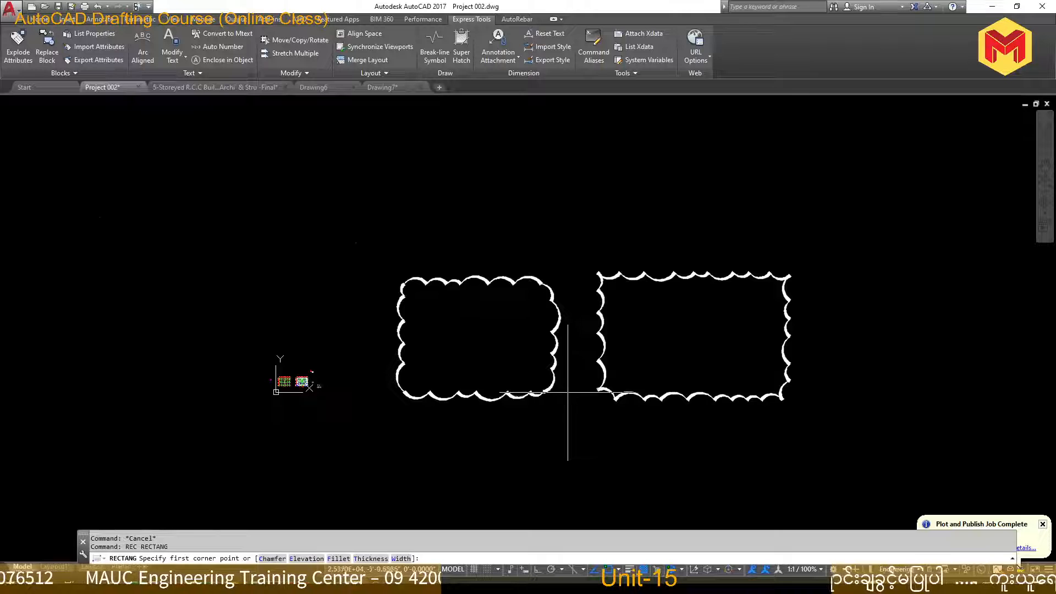
{"action": "middle_click_drag", "start_coordinate": [570, 393], "coordinate": [313, 367]}
{"action": "left_click", "coordinate": [608, 251]}
{"action": "left_click", "coordinate": [806, 399]}
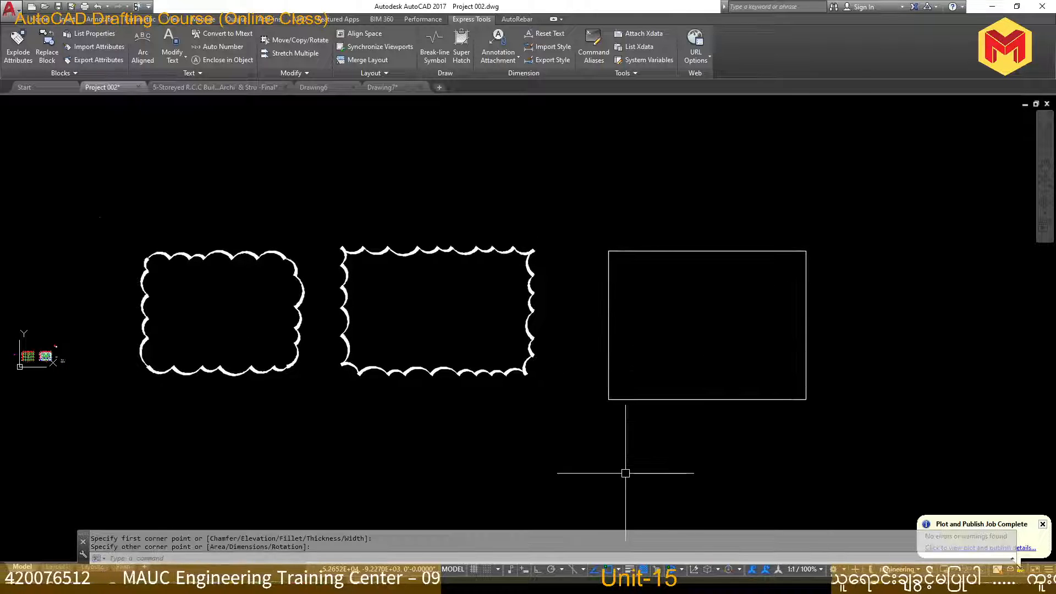
Convert the third rectangle into a revision cloud using the Normal arc style, without reversing its direction.
{"action": "type", "text": "revc"}
{"action": "key", "text": "Return"}
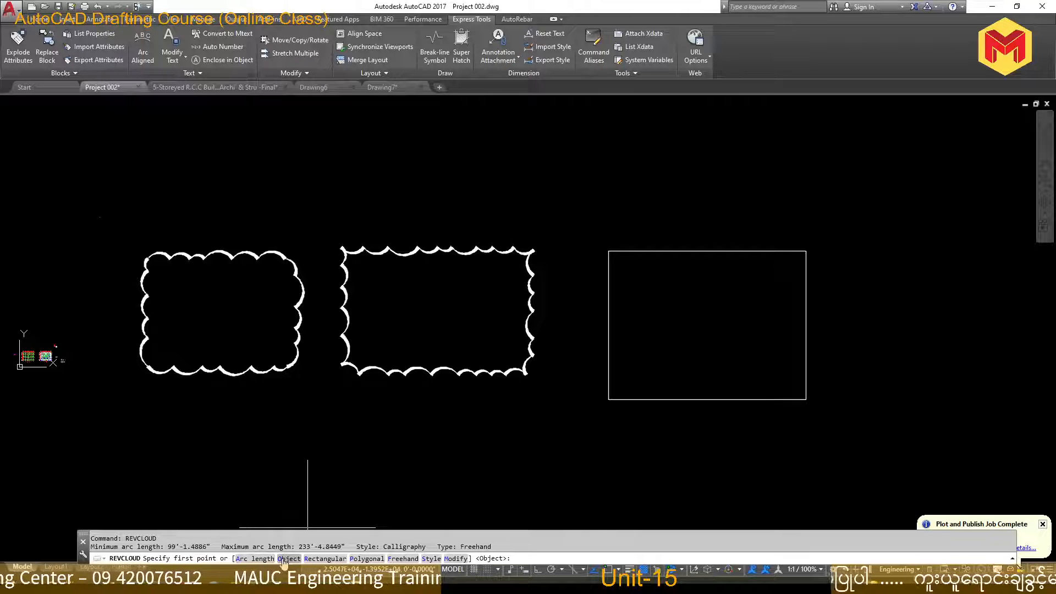
{"action": "left_click", "coordinate": [430, 559]}
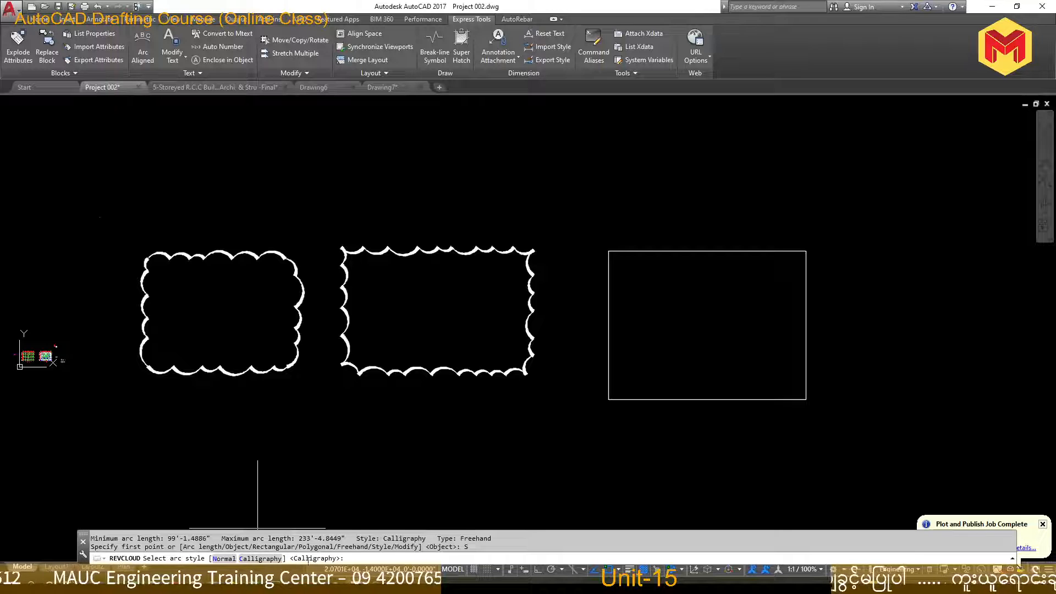
{"action": "left_click", "coordinate": [223, 559]}
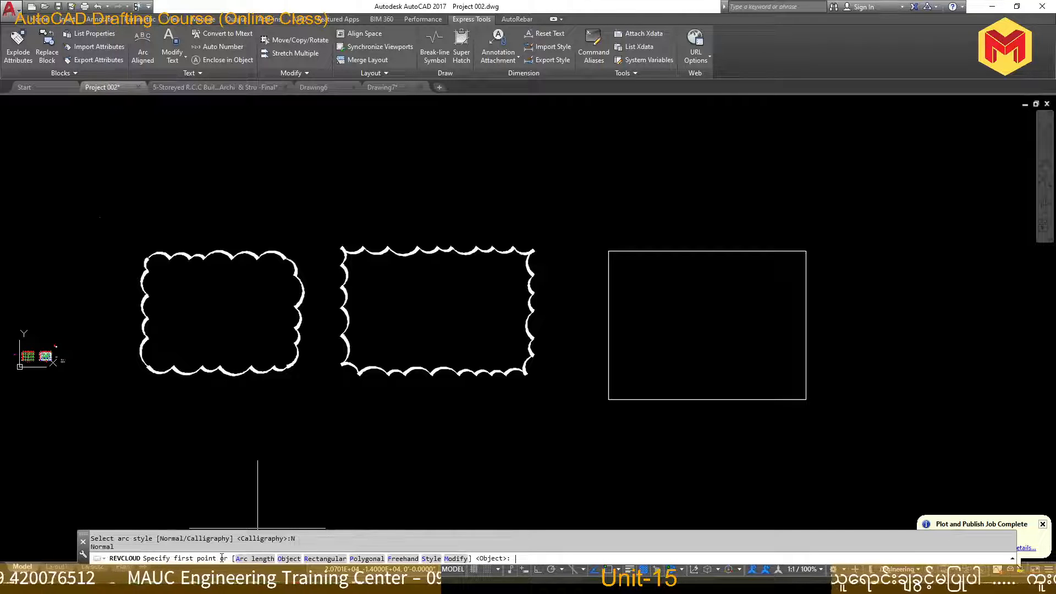
{"action": "left_click", "coordinate": [292, 559]}
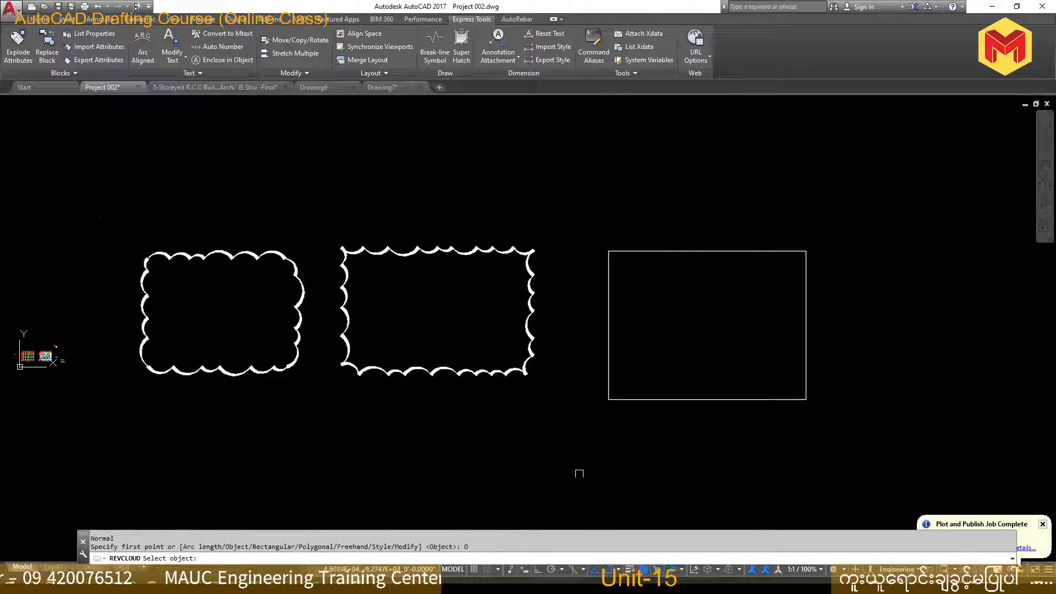
{"action": "left_click", "coordinate": [644, 399]}
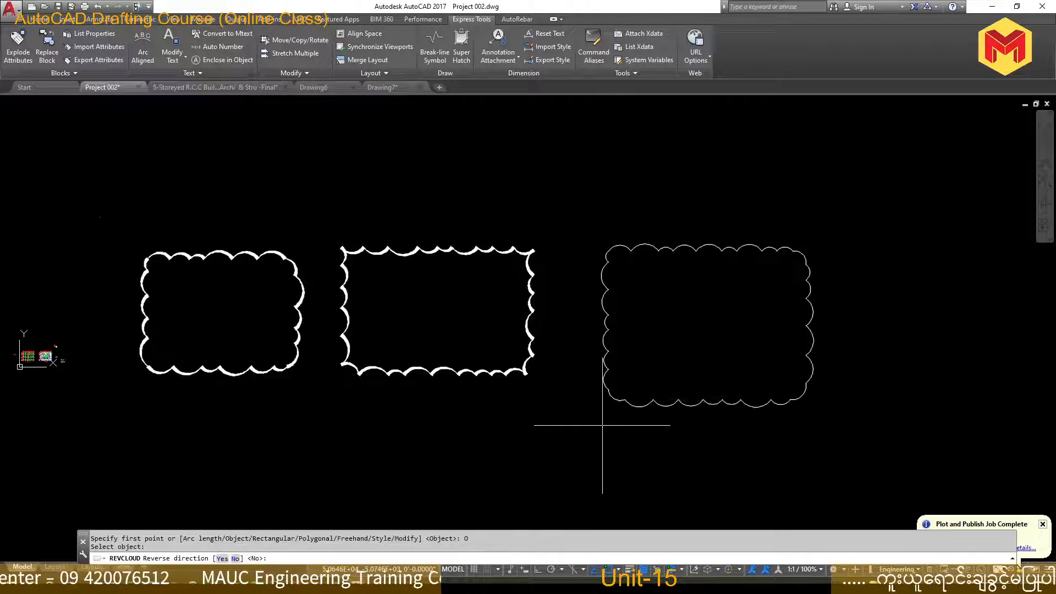
{"action": "key", "text": "Return"}
Compare the arcs of the Normal-style revision cloud with those of the Calligraphy-style clouds up close.
{"action": "scroll", "coordinate": [594, 283], "scroll_direction": "up", "scroll_amount": 2}
{"action": "left_click", "coordinate": [670, 283]}
{"action": "left_click", "coordinate": [598, 350]}
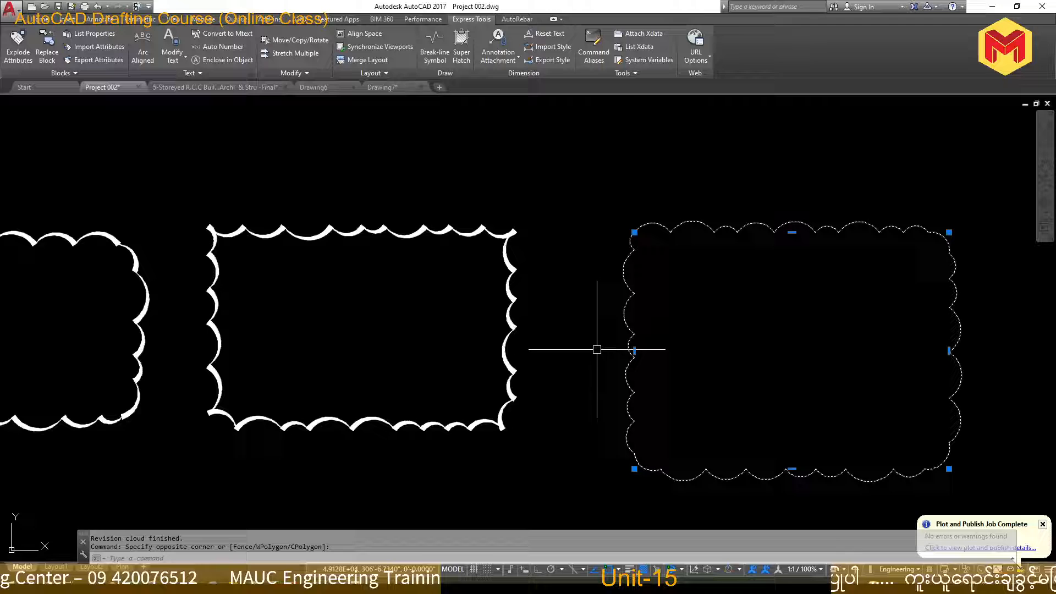
{"action": "key", "text": "Escape"}
{"action": "left_click", "coordinate": [537, 292]}
{"action": "left_click", "coordinate": [475, 335]}
{"action": "key", "text": "Escape"}
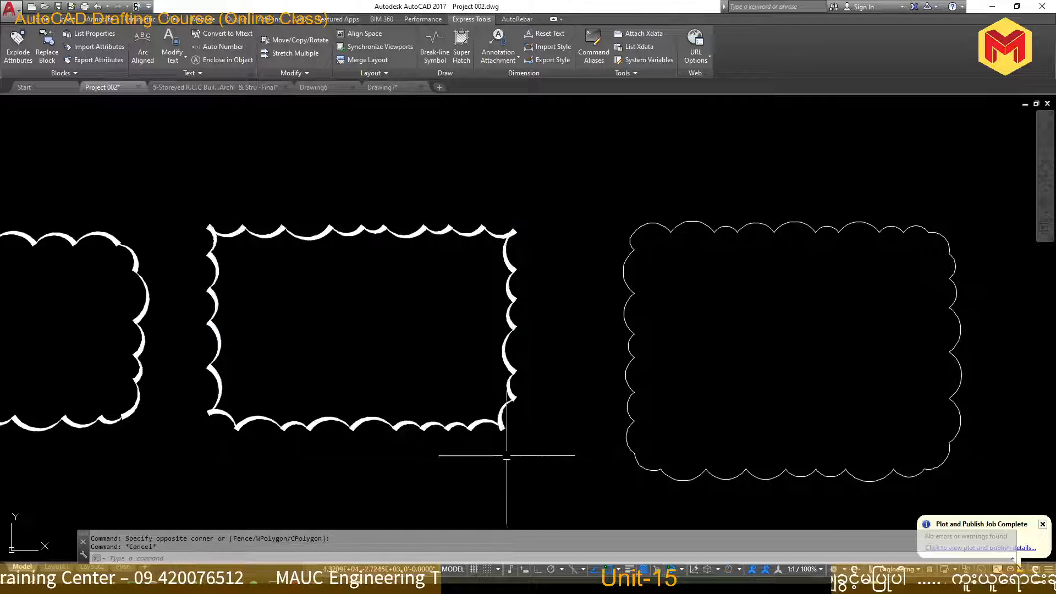
{"action": "scroll", "coordinate": [680, 221], "scroll_direction": "up", "scroll_amount": 5}
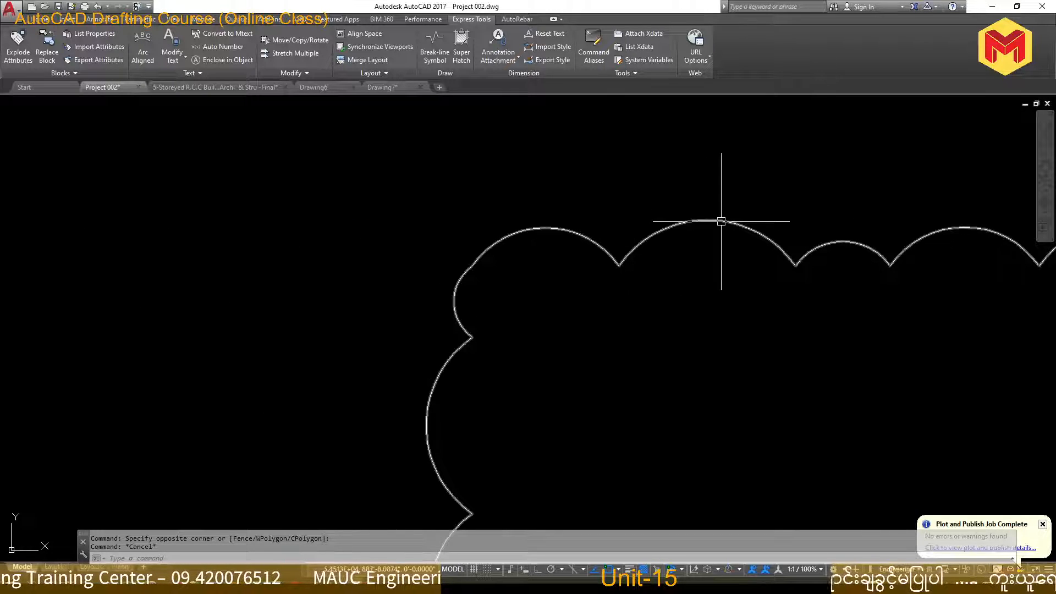
{"action": "scroll", "coordinate": [691, 242], "scroll_direction": "down", "scroll_amount": 5}
{"action": "scroll", "coordinate": [418, 253], "scroll_direction": "up", "scroll_amount": 4}
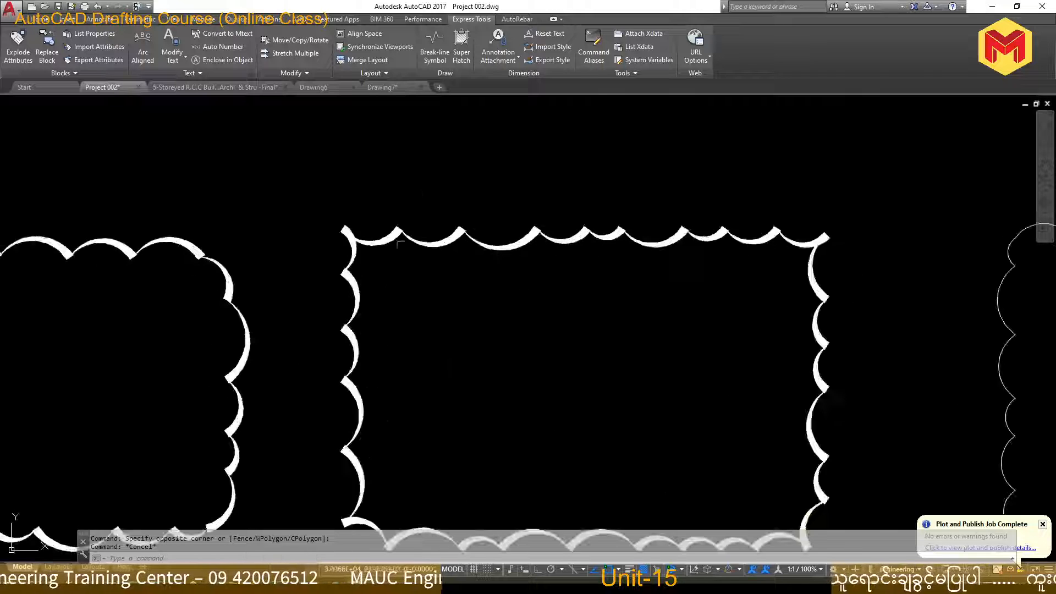
{"action": "scroll", "coordinate": [583, 251], "scroll_direction": "down", "scroll_amount": 4}
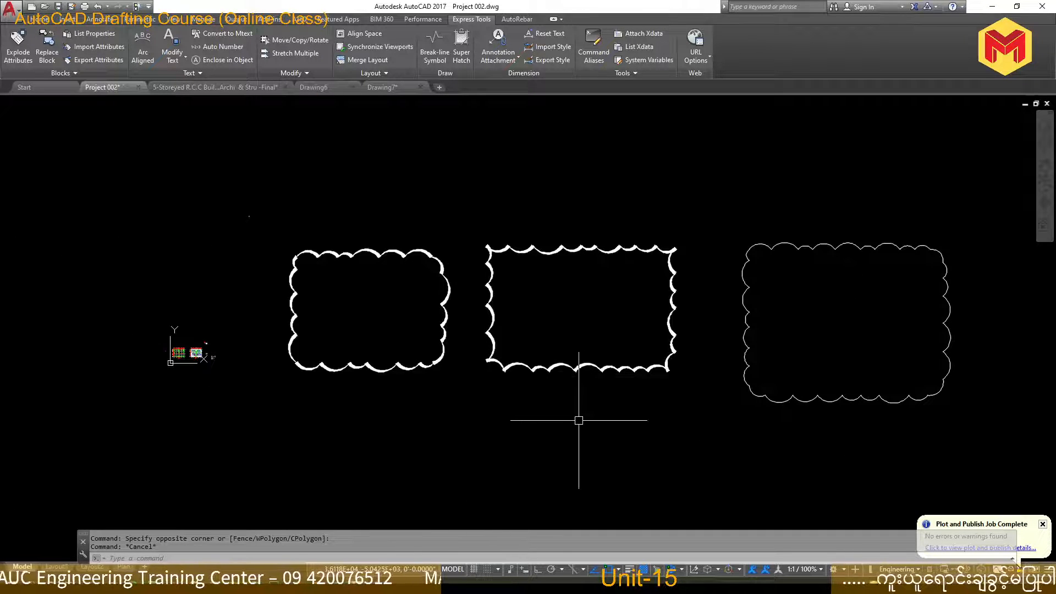
{"action": "middle_click_drag", "start_coordinate": [637, 424], "coordinate": [554, 425]}
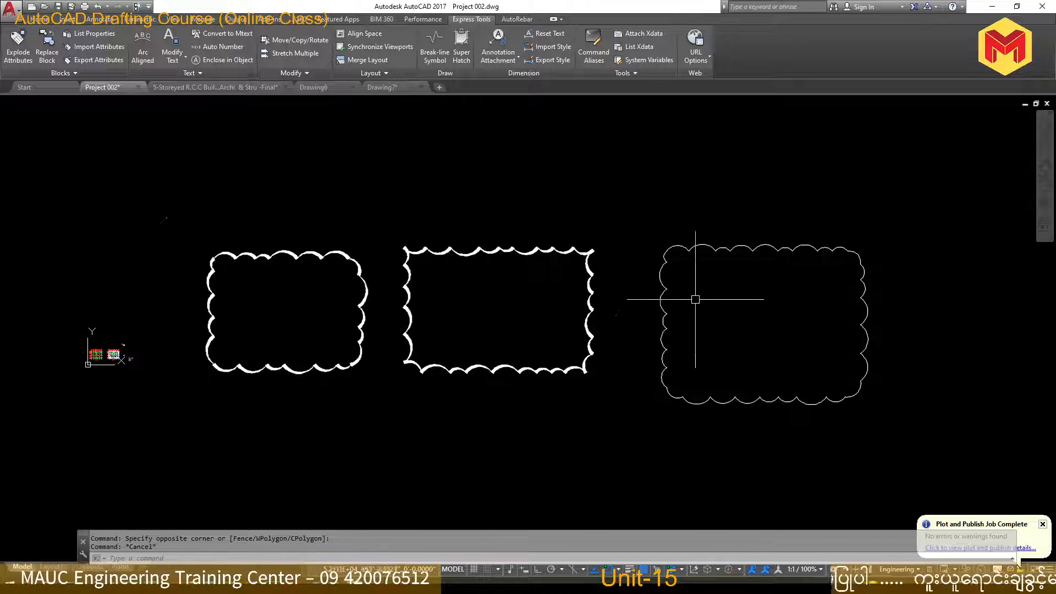
{"action": "left_click", "coordinate": [660, 346]}
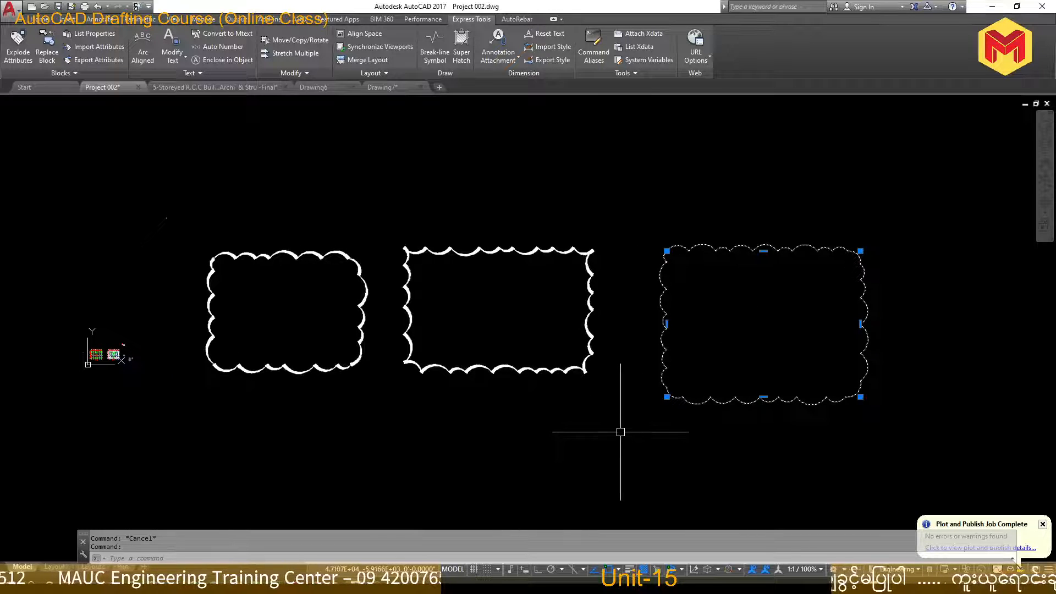
{"action": "key", "text": "Escape"}
{"action": "left_click", "coordinate": [577, 370]}
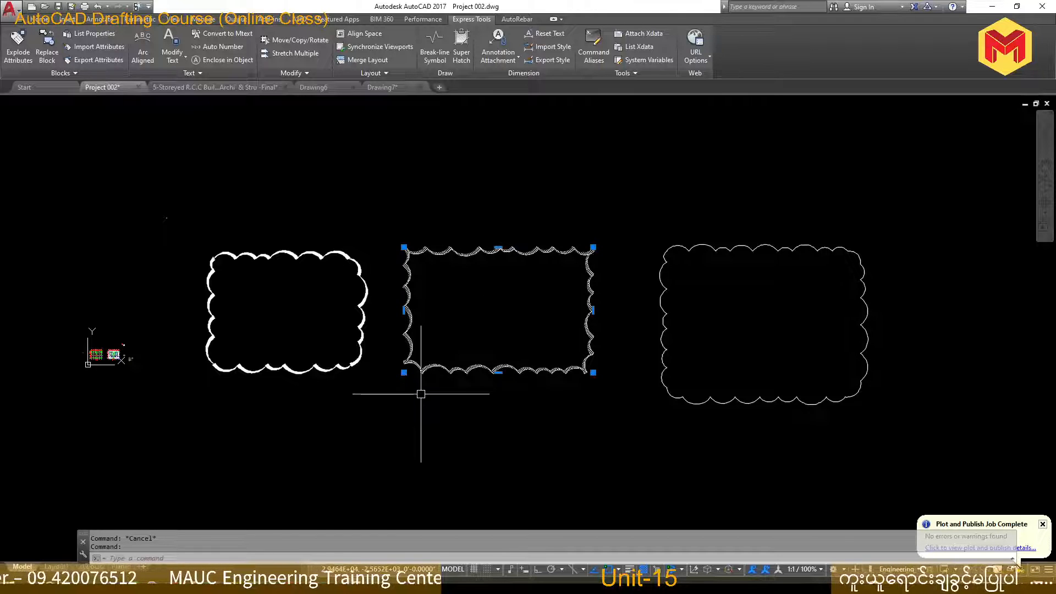
{"action": "key", "text": "Escape"}
Draw a rectangular revision cloud in the Calligraphy arc style in the empty area below the existing clouds.
{"action": "type", "text": "re"}
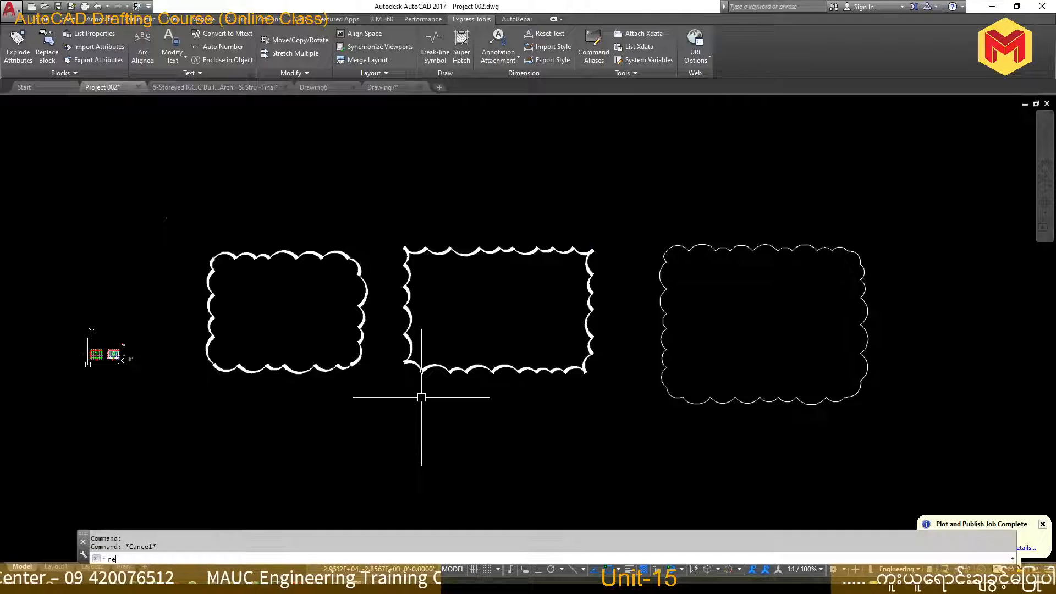
{"action": "key", "text": "Return"}
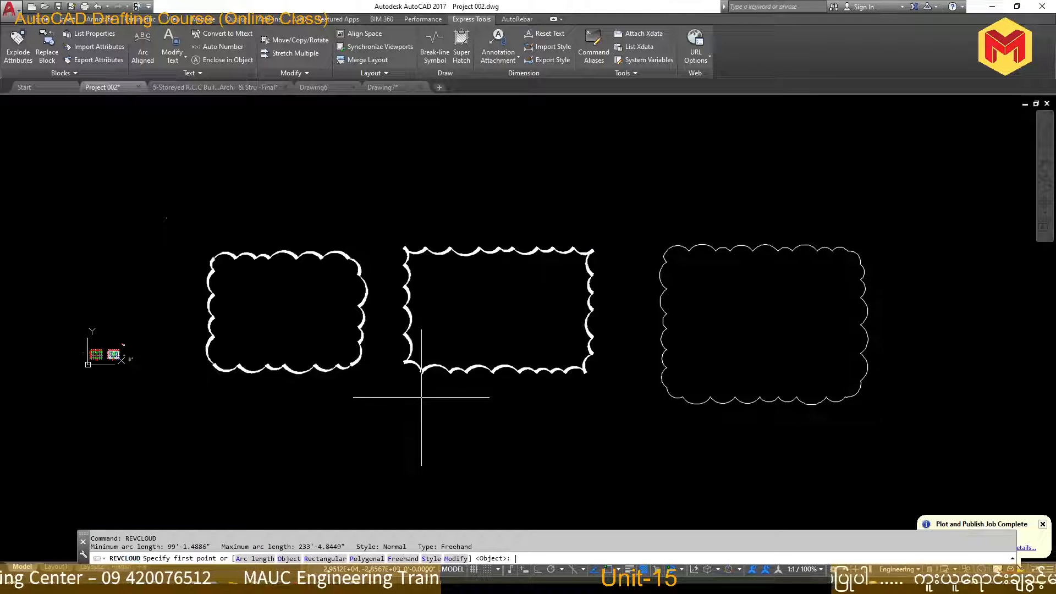
{"action": "left_click", "coordinate": [426, 559]}
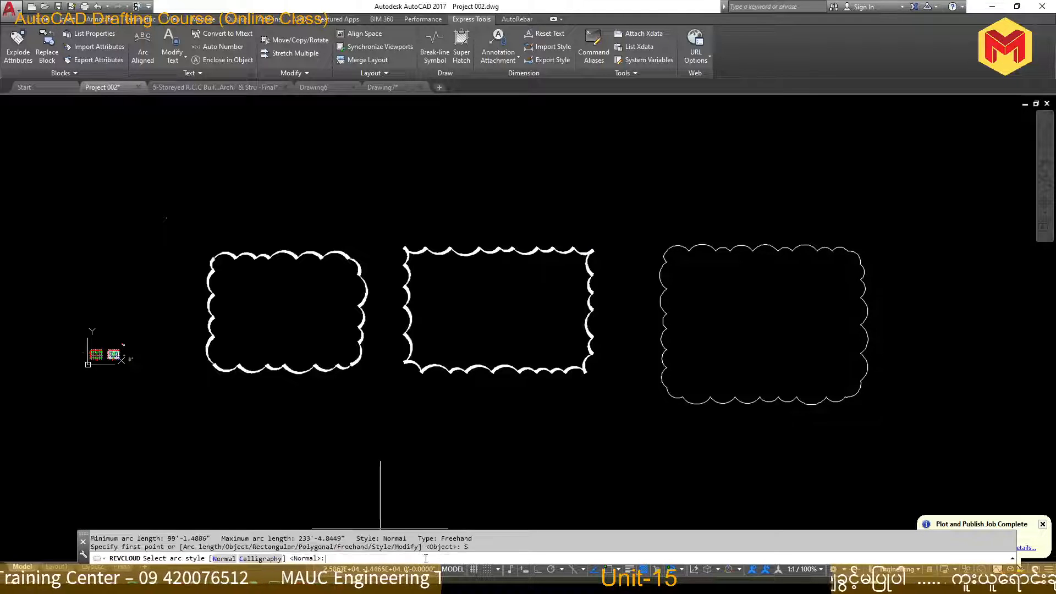
{"action": "left_click", "coordinate": [258, 559]}
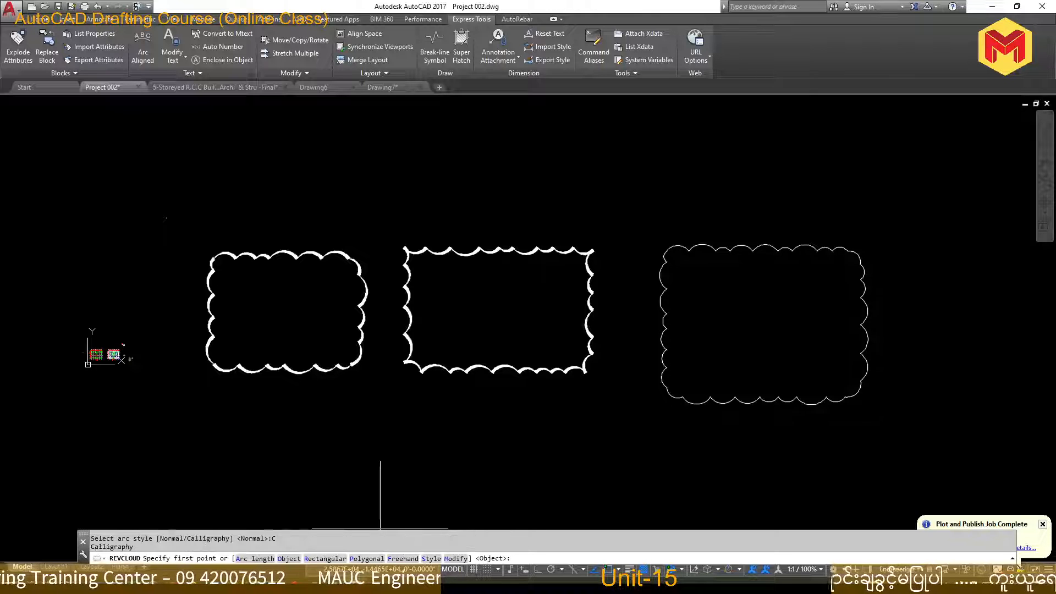
{"action": "left_click", "coordinate": [325, 559]}
{"action": "middle_click_drag", "start_coordinate": [386, 458], "coordinate": [424, 326]}
{"action": "left_click", "coordinate": [367, 349]}
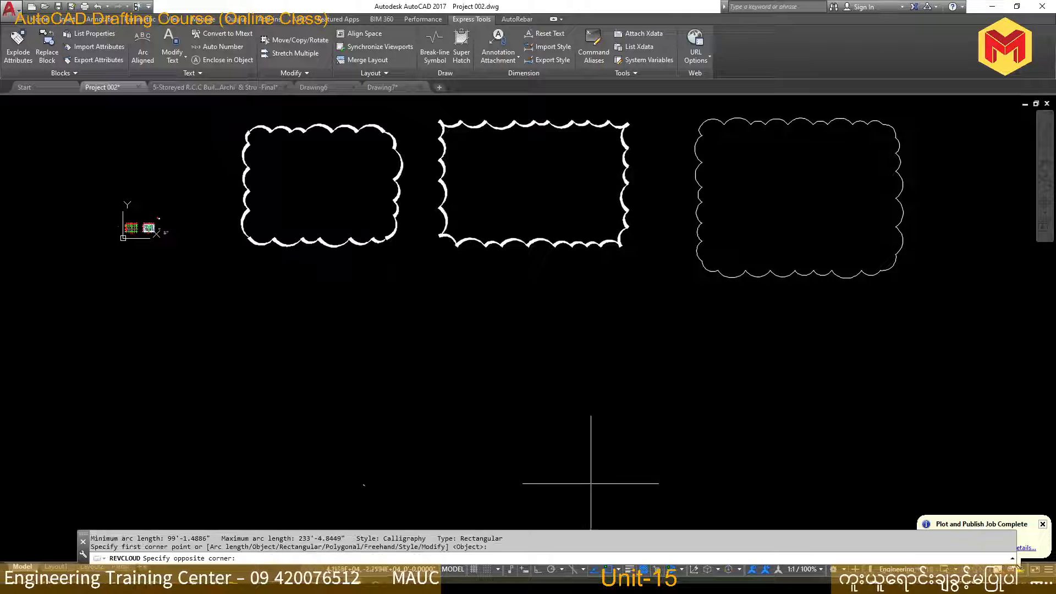
{"action": "left_click", "coordinate": [593, 488]}
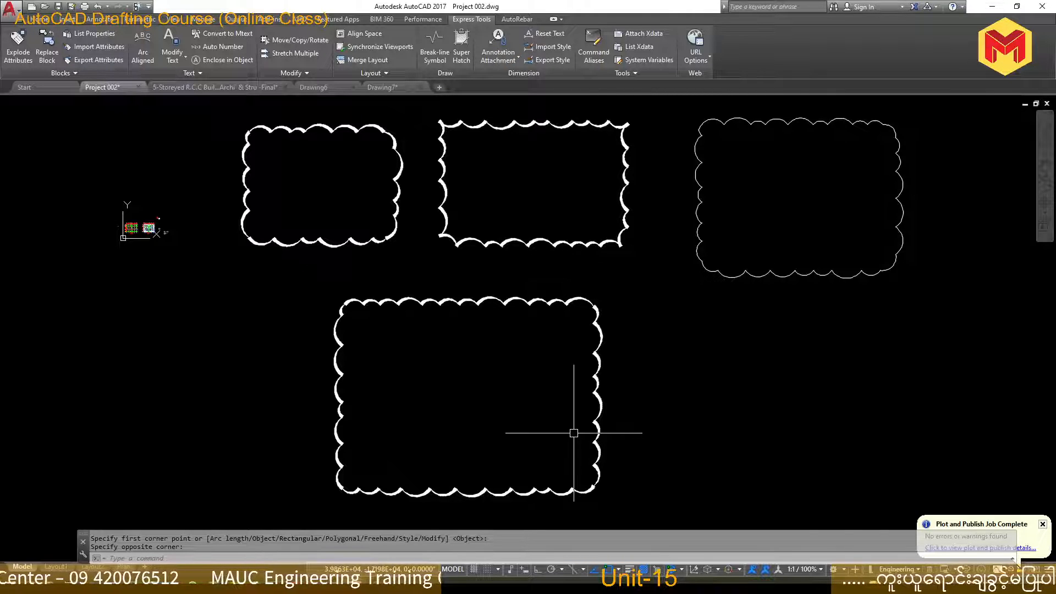
Draw a closed polygonal revision cloud with an irregular hooked outline in the empty area beside the rectangular Calligraphy cloud.
{"action": "type", "text": "rev"}
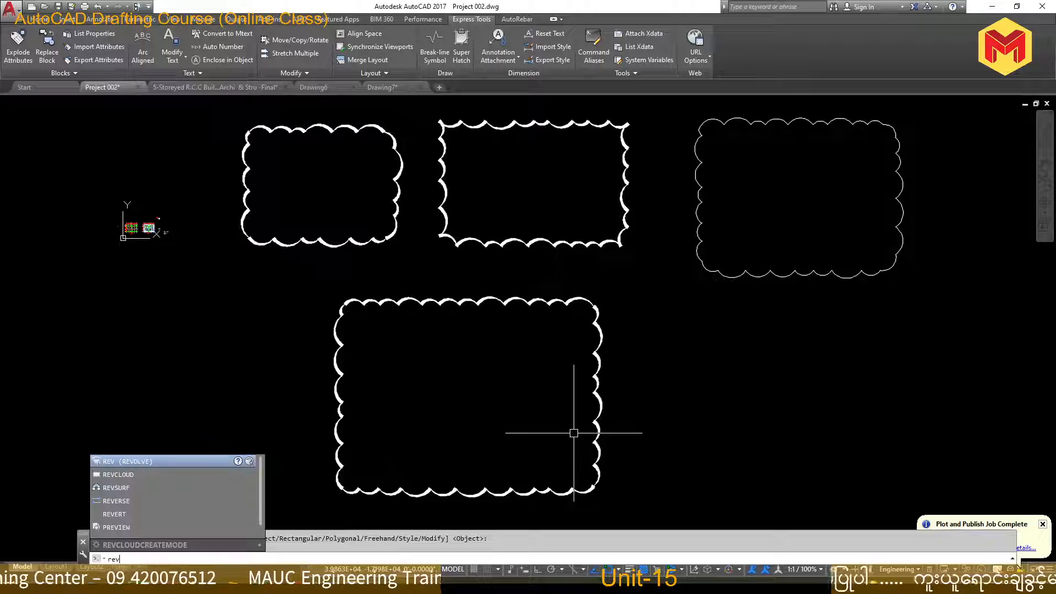
{"action": "key", "text": "Return"}
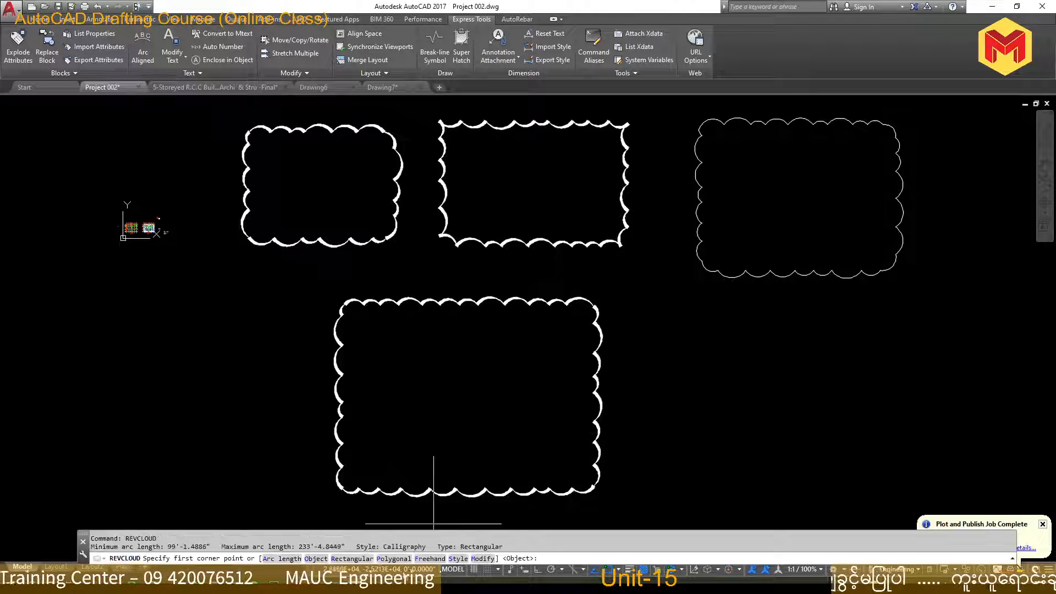
{"action": "left_click", "coordinate": [394, 558]}
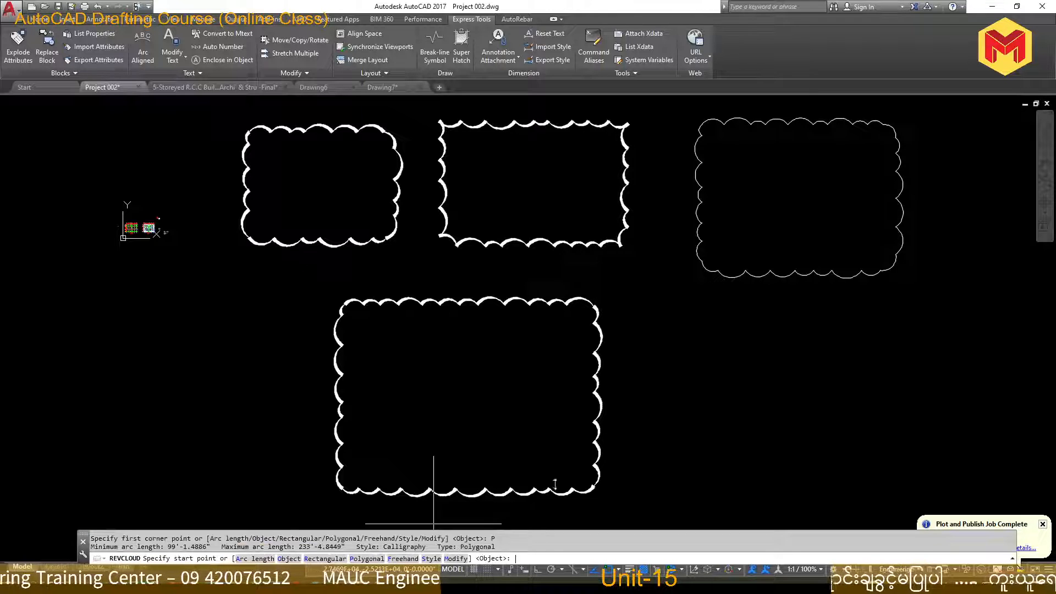
{"action": "scroll", "coordinate": [517, 432], "scroll_direction": "down", "scroll_amount": 3}
{"action": "left_click", "coordinate": [573, 436]}
{"action": "left_click", "coordinate": [593, 388]}
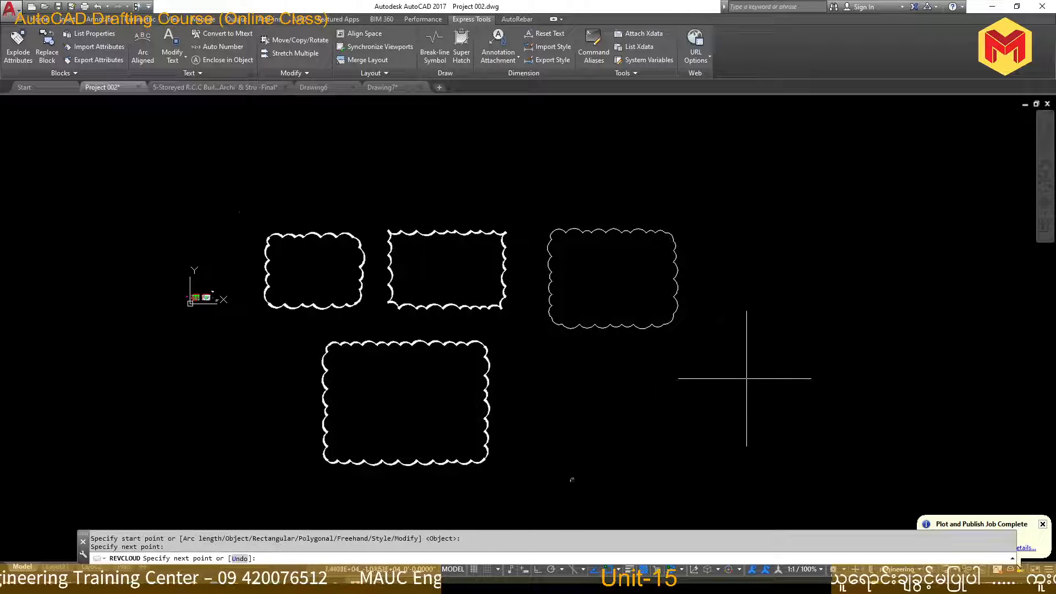
{"action": "left_click", "coordinate": [746, 378]}
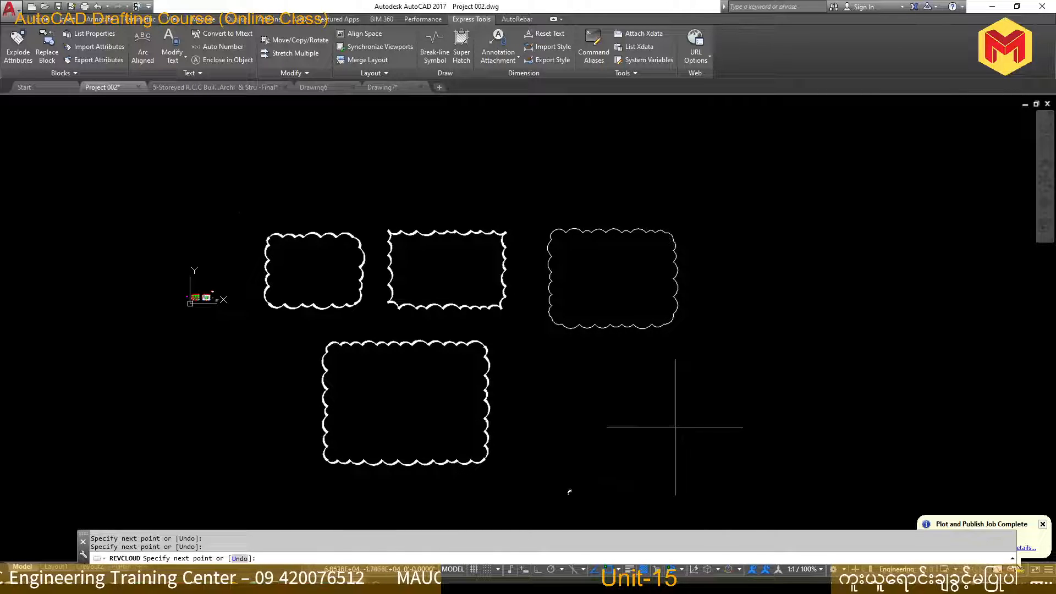
{"action": "middle_click_drag", "start_coordinate": [640, 448], "coordinate": [598, 359]}
{"action": "left_click", "coordinate": [626, 477]}
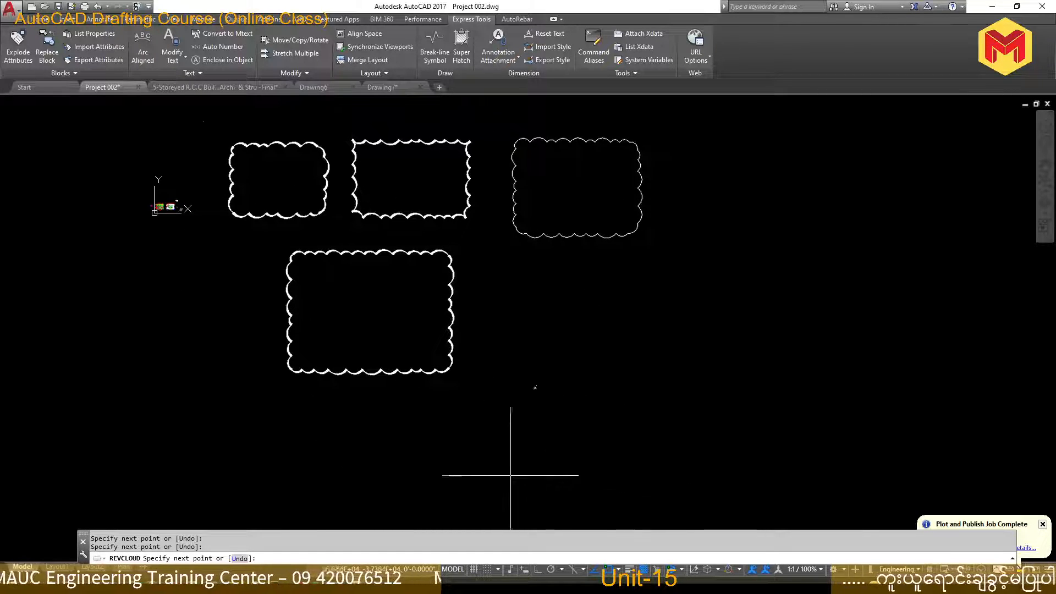
{"action": "left_click", "coordinate": [498, 472]}
{"action": "key", "text": "Return"}
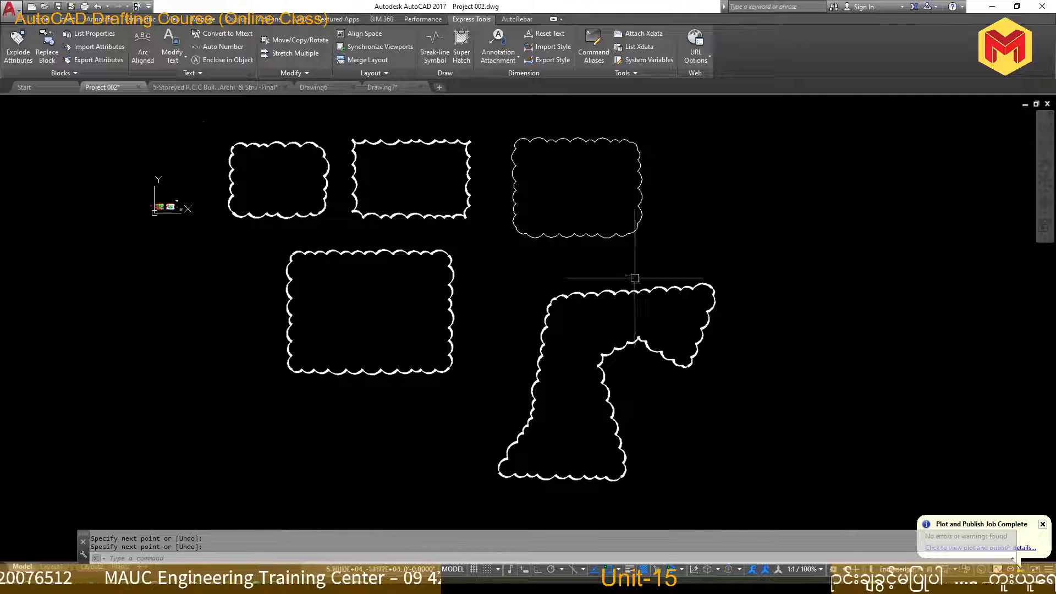
Draw a large, winding freehand revision cloud in the empty space beyond the polygonal cloud and close its path.
{"action": "scroll", "coordinate": [538, 356], "scroll_direction": "up", "scroll_amount": 4}
{"action": "scroll", "coordinate": [537, 356], "scroll_direction": "down", "scroll_amount": 2}
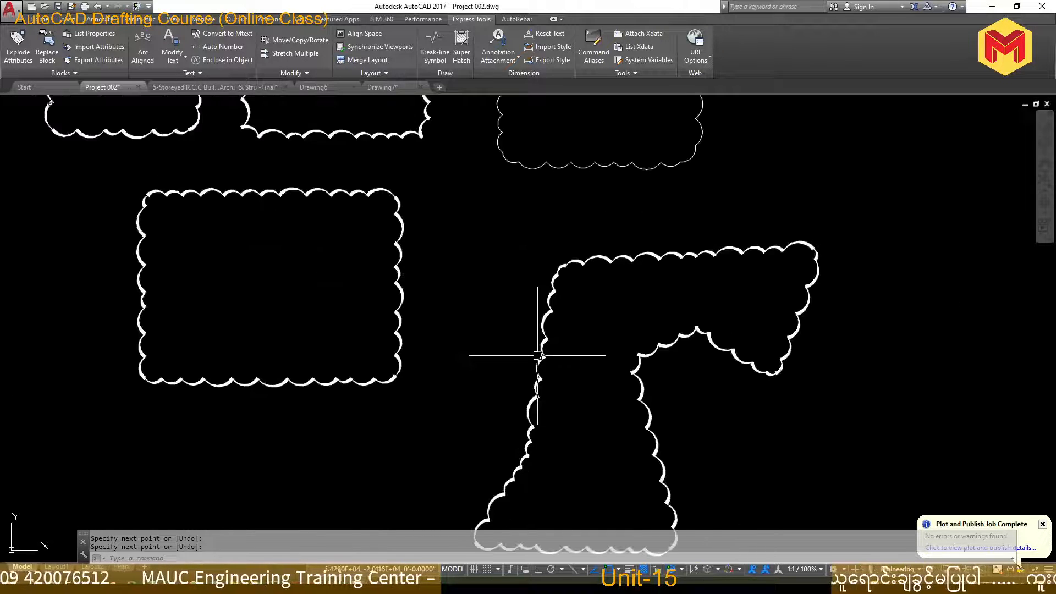
{"action": "left_click", "coordinate": [676, 392]}
{"action": "left_click", "coordinate": [676, 394]}
{"action": "scroll", "coordinate": [678, 420], "scroll_direction": "down", "scroll_amount": 4}
{"action": "type", "text": "revc"}
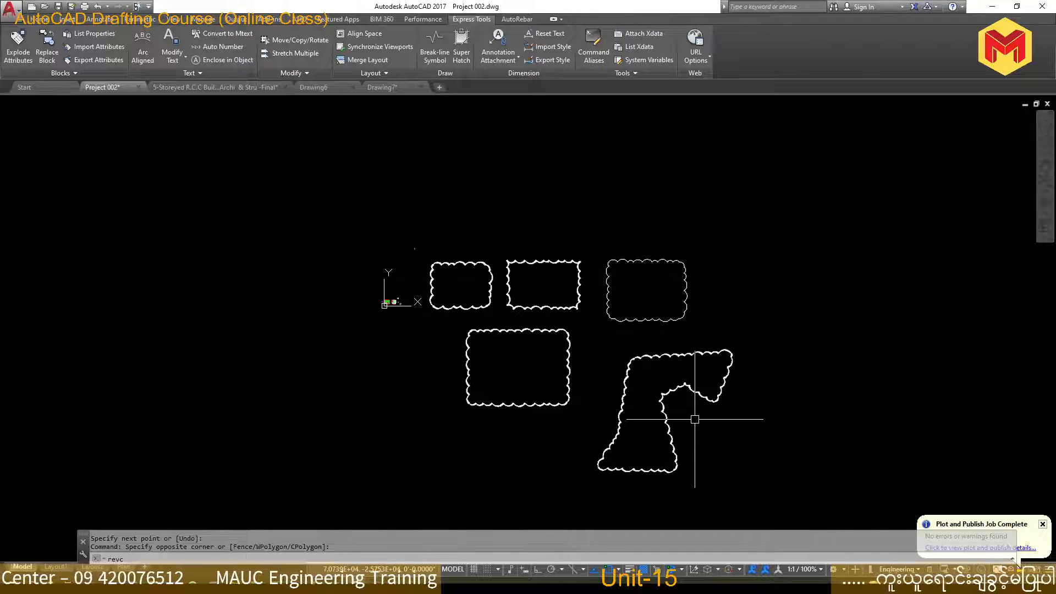
{"action": "type", "text": "lo"}
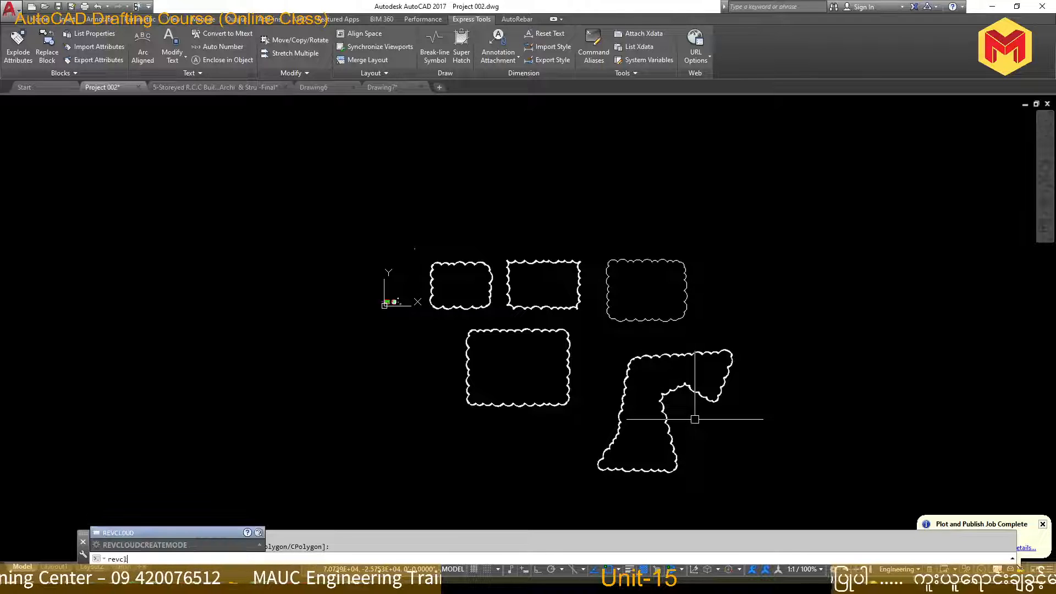
{"action": "key", "text": "Return"}
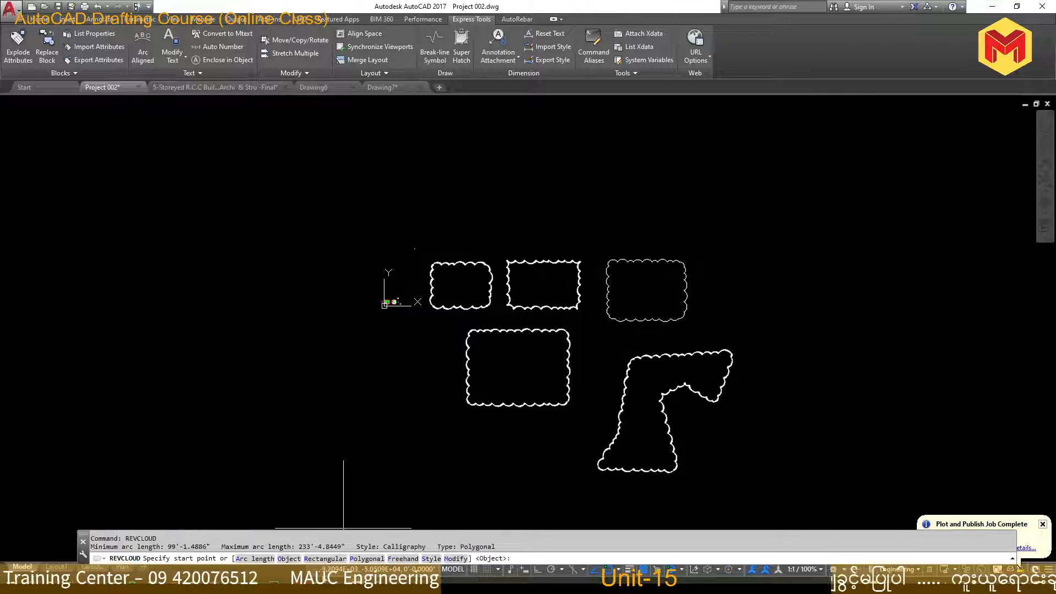
{"action": "left_click", "coordinate": [405, 561]}
{"action": "middle_click_drag", "start_coordinate": [633, 446], "coordinate": [495, 405]}
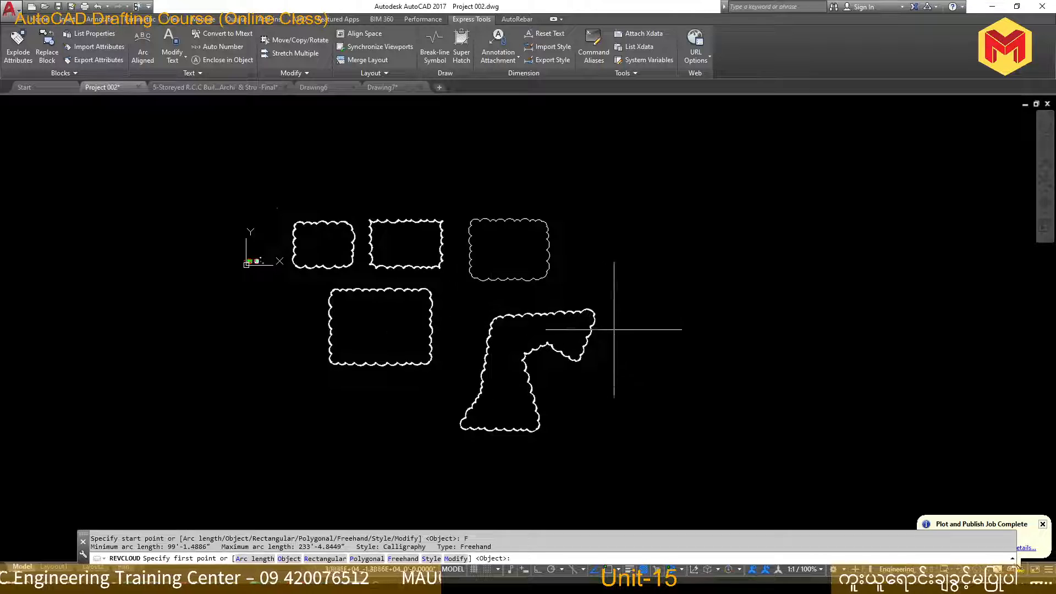
{"action": "middle_click_drag", "start_coordinate": [614, 330], "coordinate": [550, 357]}
{"action": "left_click", "coordinate": [602, 286]}
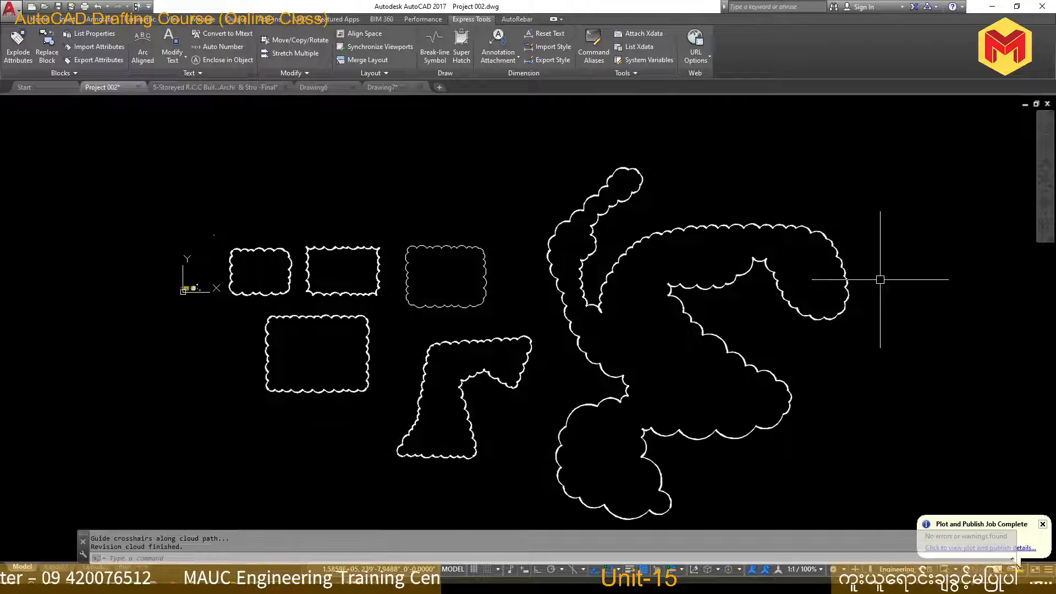
Try to redraw part of the polygonal revision cloud's outline with the REVCLOUD Modify option.
{"action": "type", "text": "rev"}
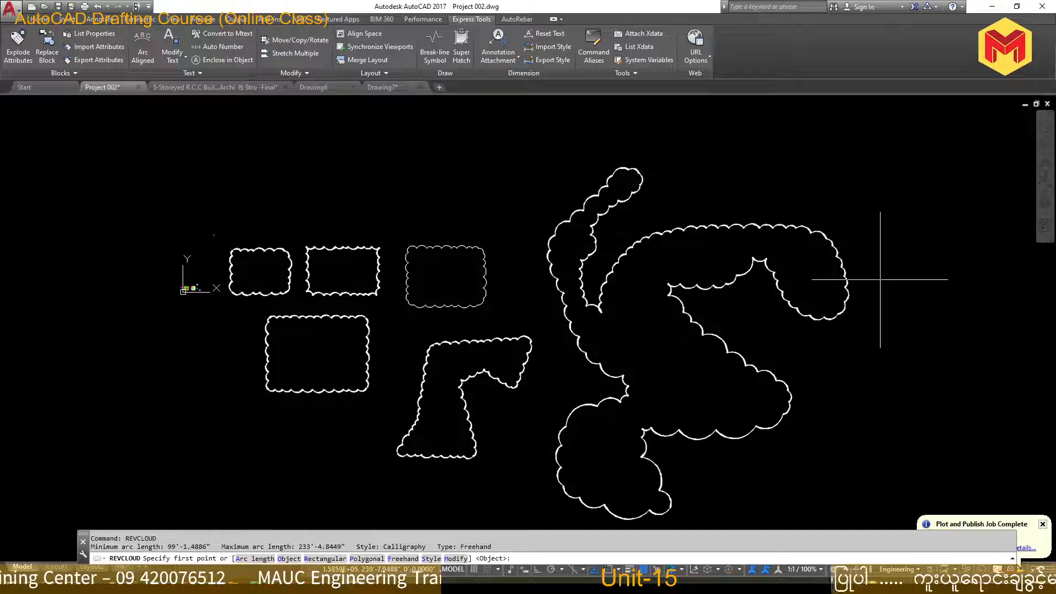
{"action": "left_click", "coordinate": [456, 559]}
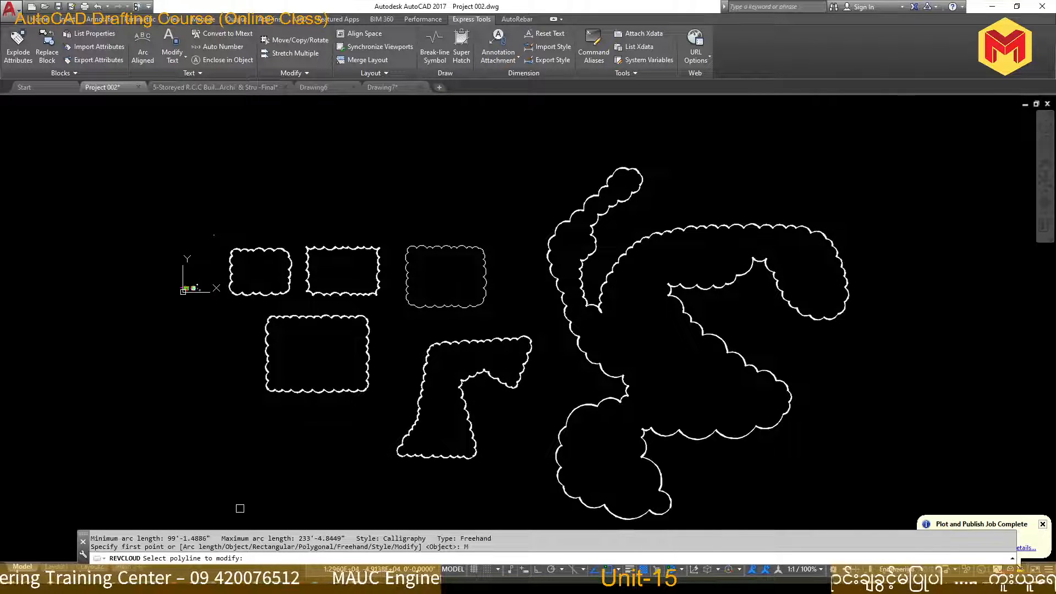
{"action": "left_click", "coordinate": [513, 384]}
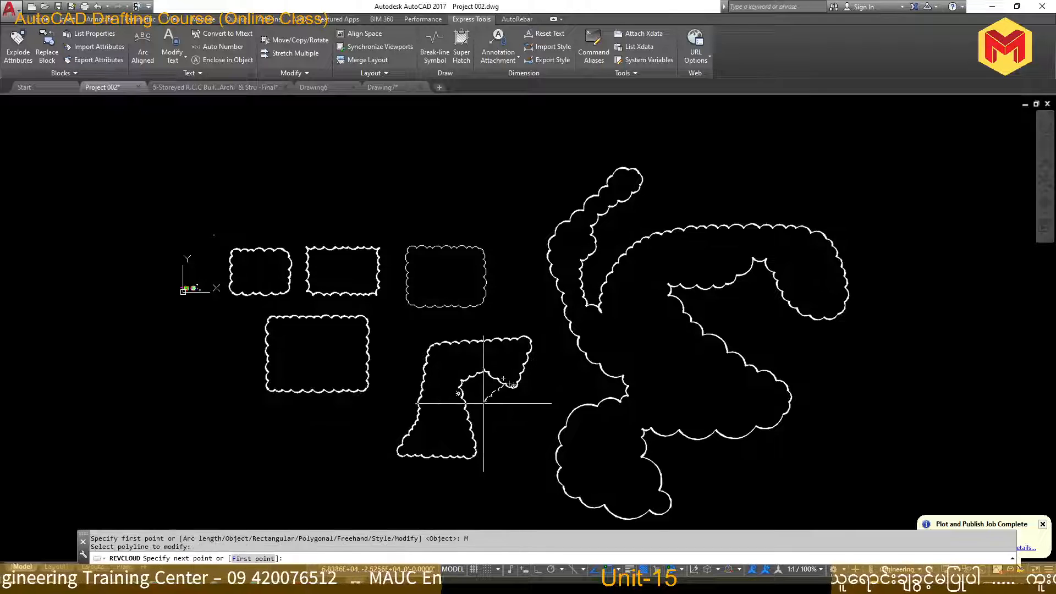
{"action": "scroll", "coordinate": [484, 403], "scroll_direction": "up", "scroll_amount": 5}
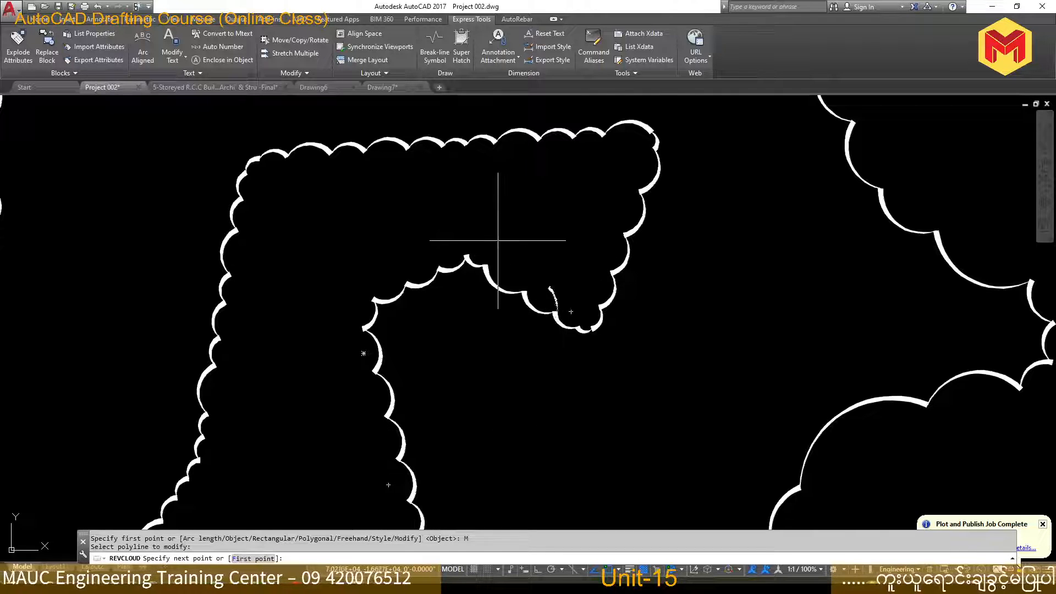
{"action": "scroll", "coordinate": [498, 241], "scroll_direction": "down", "scroll_amount": 6}
{"action": "key", "text": "Escape"}
{"action": "key", "text": "Escape"}
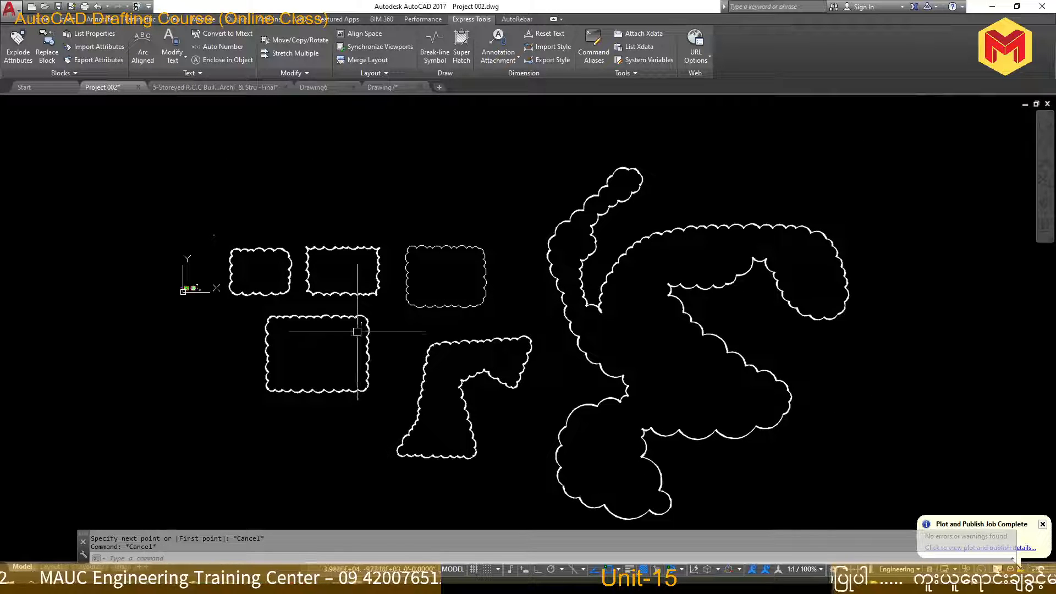
Reshape the polygonal revision cloud by stretching its long straight side outward and its inner corner away from that side.
{"action": "left_click", "coordinate": [416, 392]}
{"action": "scroll", "coordinate": [414, 404], "scroll_direction": "up", "scroll_amount": 6}
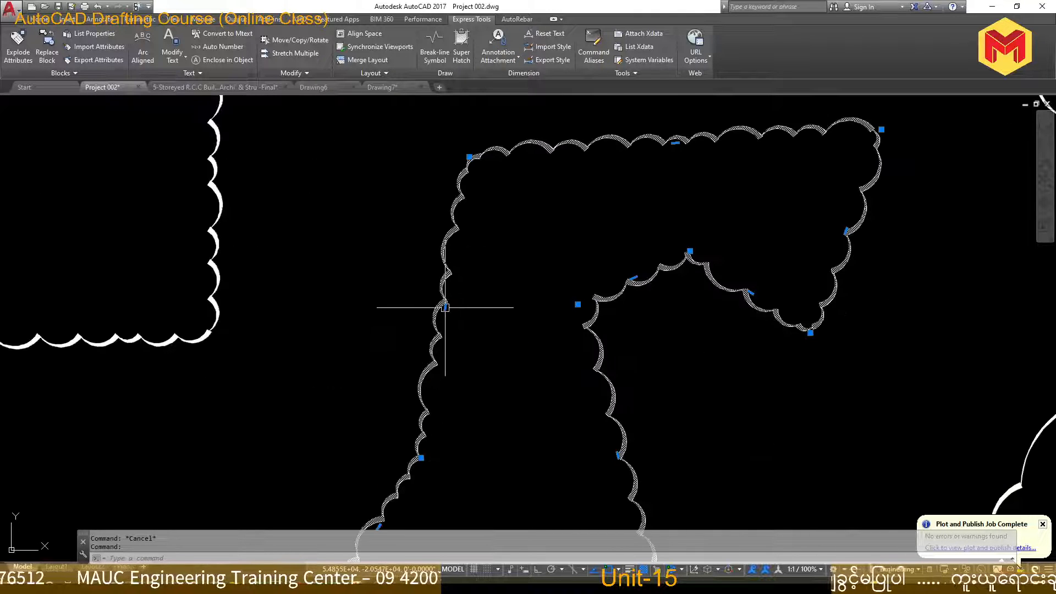
{"action": "left_click", "coordinate": [445, 308]}
{"action": "left_click", "coordinate": [385, 305]}
{"action": "left_click", "coordinate": [577, 304]}
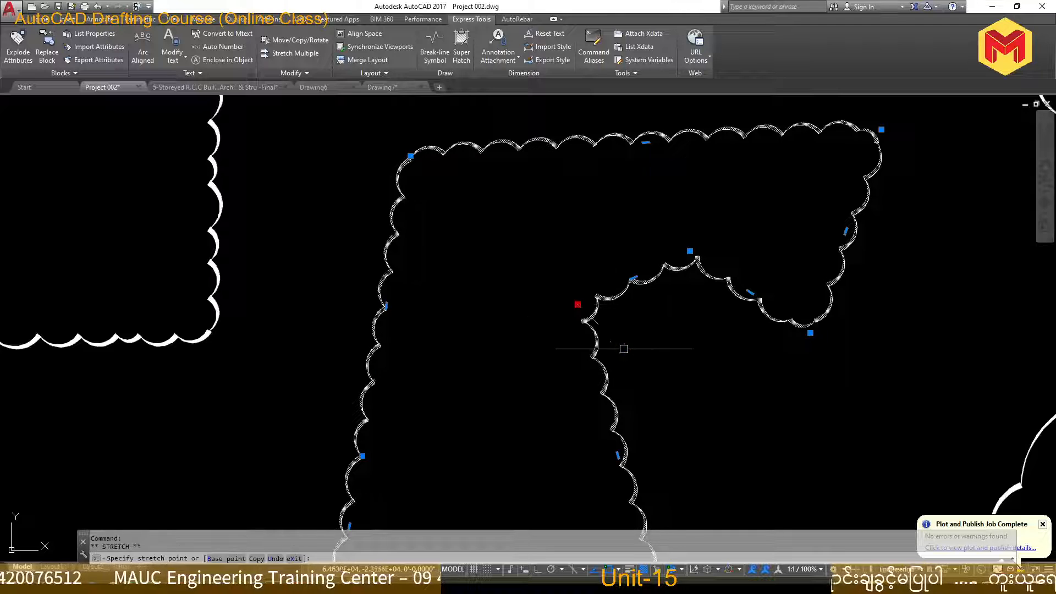
{"action": "left_click", "coordinate": [626, 344]}
{"action": "key", "text": "Escape"}
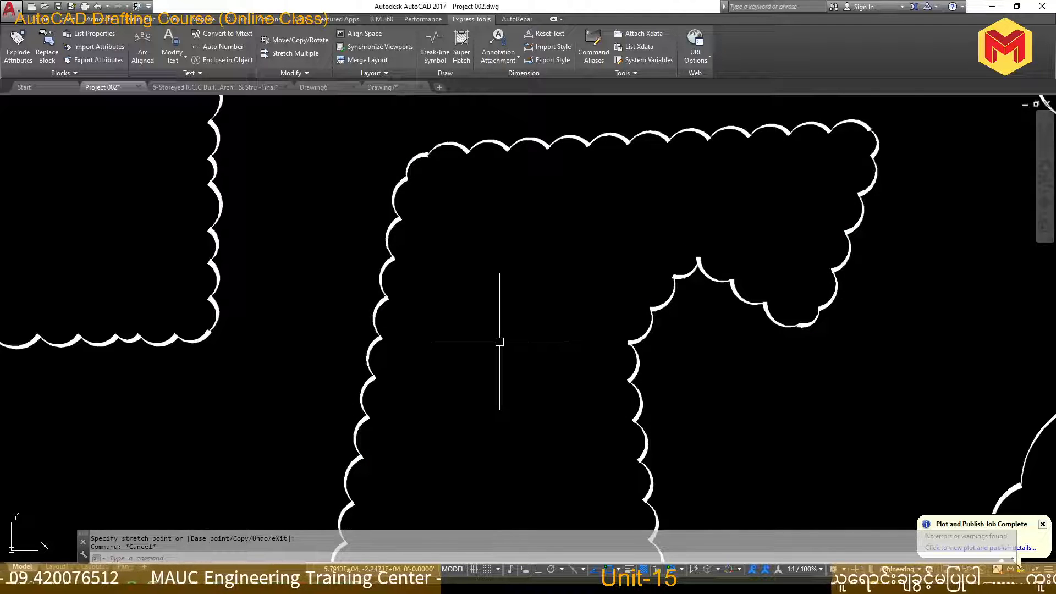
Erase all the practice revision clouds from the drawing.
{"action": "scroll", "coordinate": [500, 341], "scroll_direction": "down", "scroll_amount": 6}
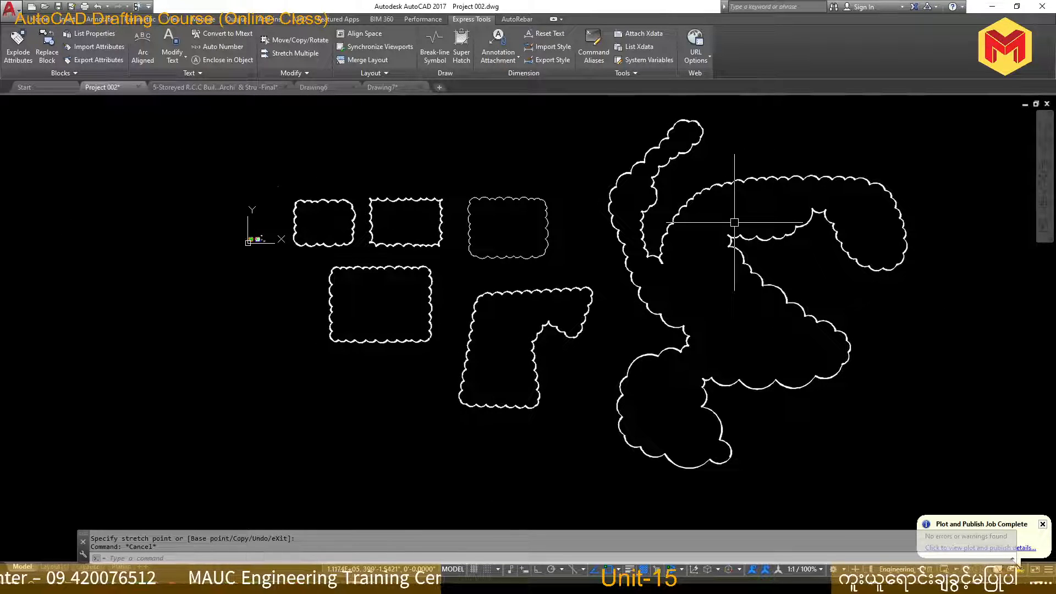
{"action": "left_click", "coordinate": [884, 134]}
{"action": "left_click", "coordinate": [347, 448]}
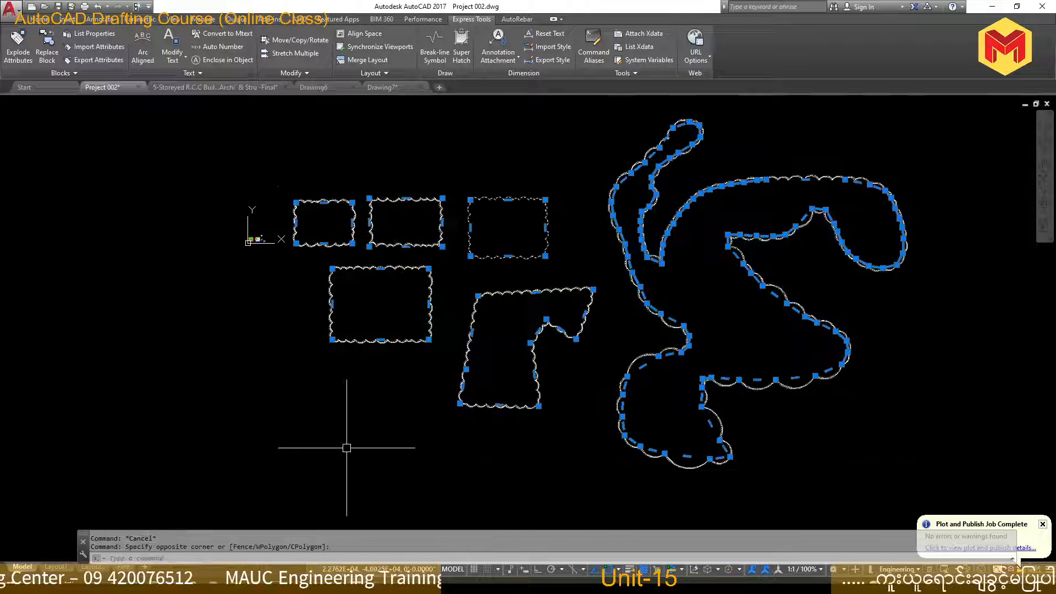
{"action": "key", "text": "Delete"}
Try to draw a rectangular revision cloud around the dining area of the floor plan using the existing arc lengths.
{"action": "scroll", "coordinate": [273, 337], "scroll_direction": "down", "scroll_amount": 5}
{"action": "scroll", "coordinate": [297, 236], "scroll_direction": "up", "scroll_amount": 10}
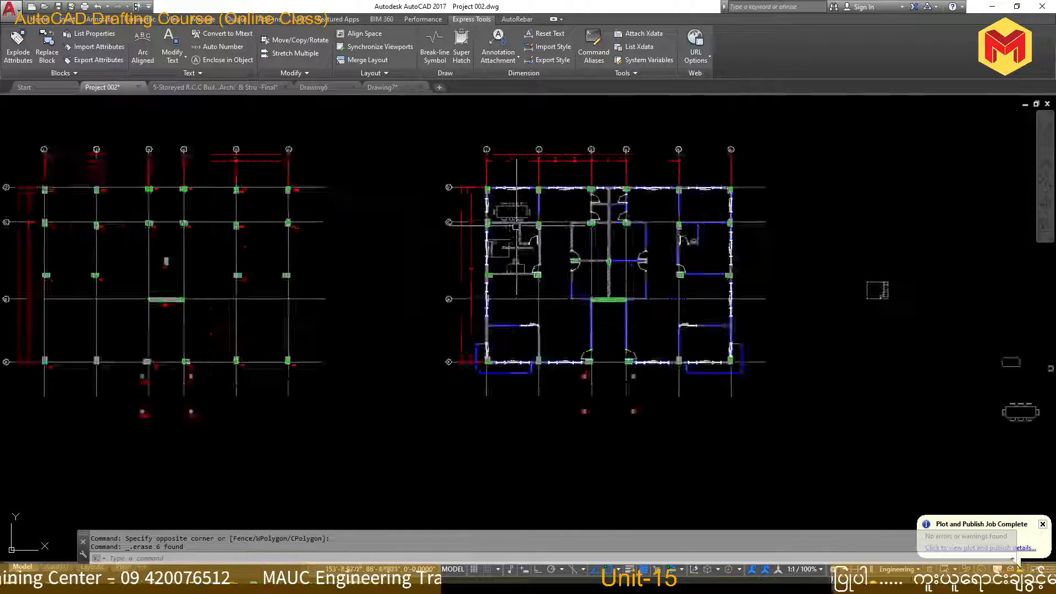
{"action": "scroll", "coordinate": [485, 269], "scroll_direction": "up", "scroll_amount": 2}
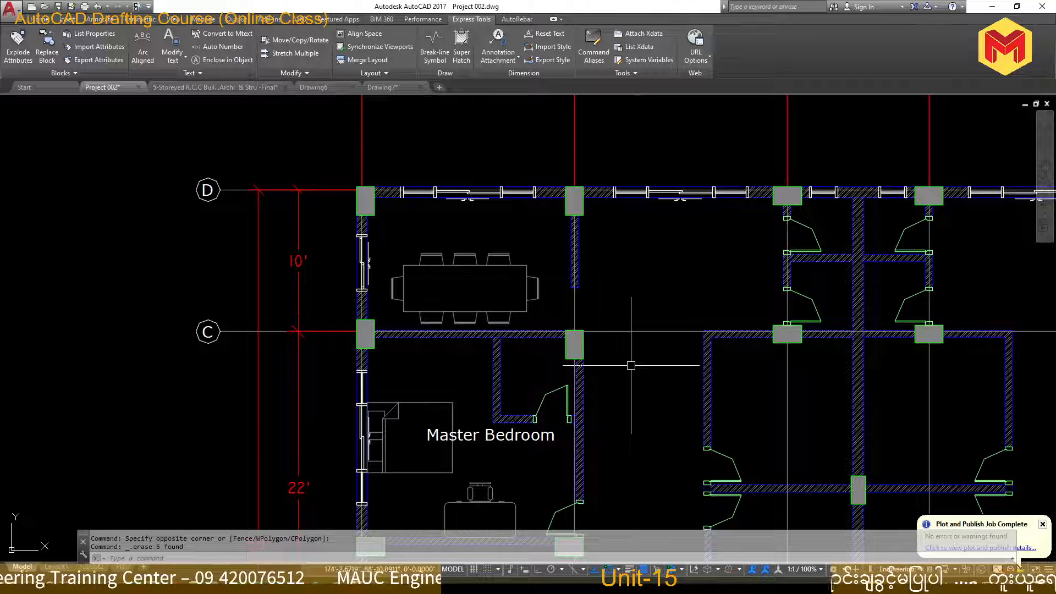
{"action": "type", "text": "rev"}
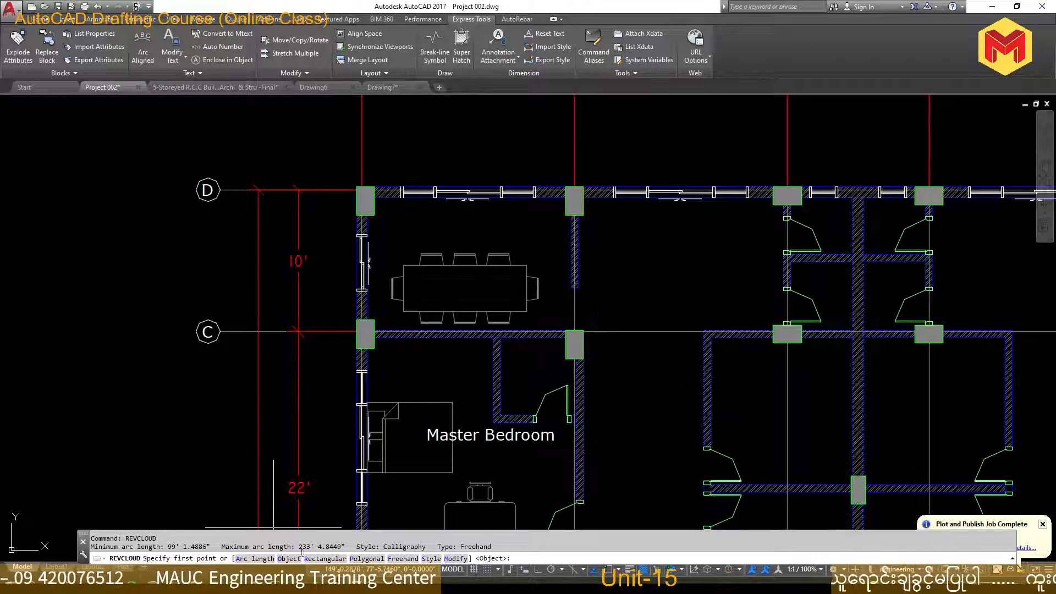
{"action": "left_click", "coordinate": [325, 558]}
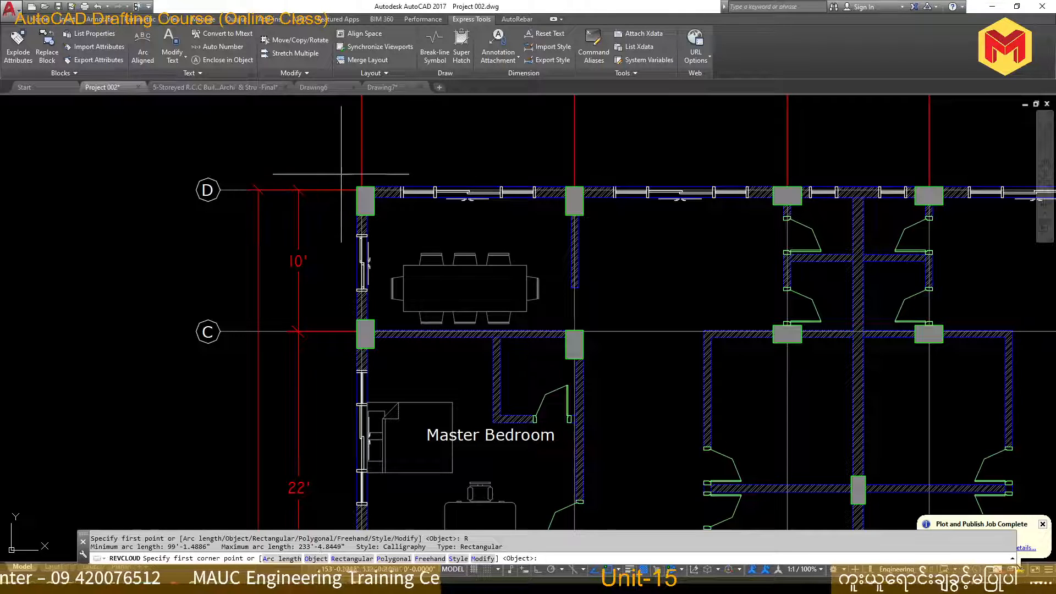
{"action": "left_click", "coordinate": [643, 415]}
{"action": "left_click", "coordinate": [643, 415]}
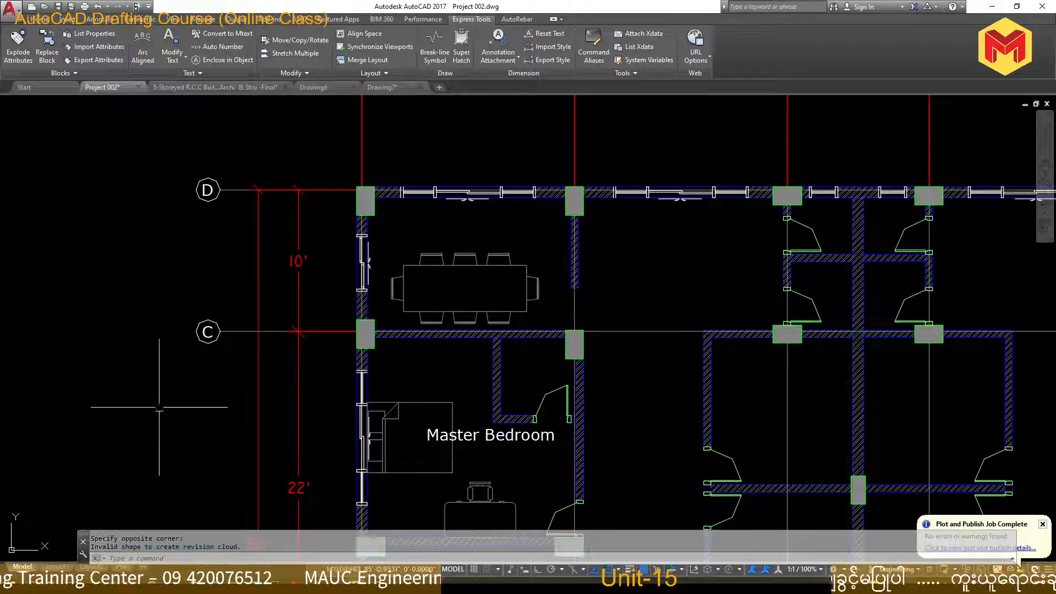
{"action": "left_click", "coordinate": [248, 346]}
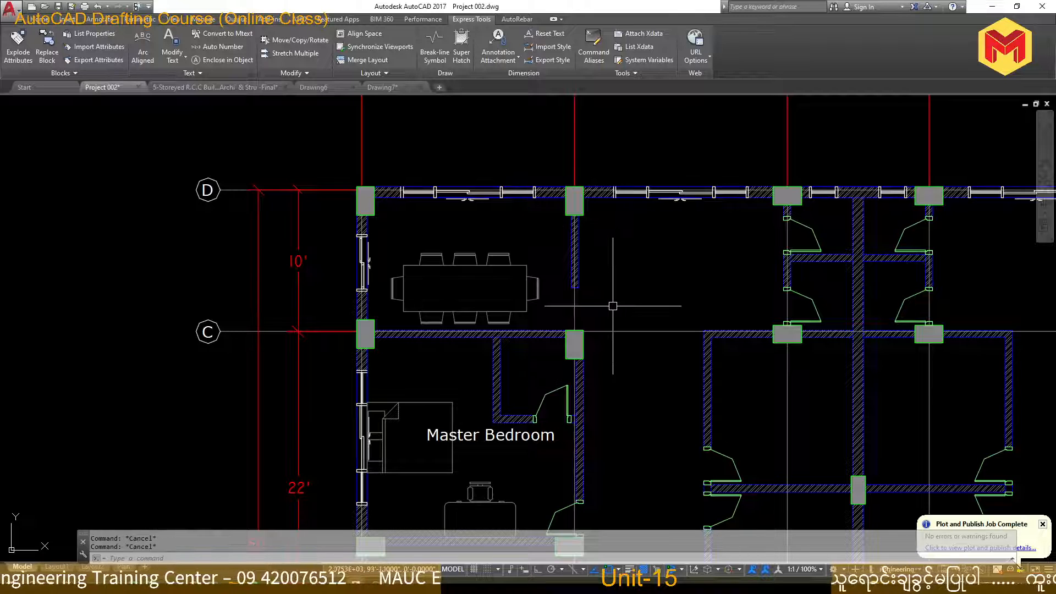
Set shorter REVCLOUD arc lengths by picking points near grid D, with a minimum of about 1'-8" and a slightly longer maximum.
{"action": "type", "text": "re"}
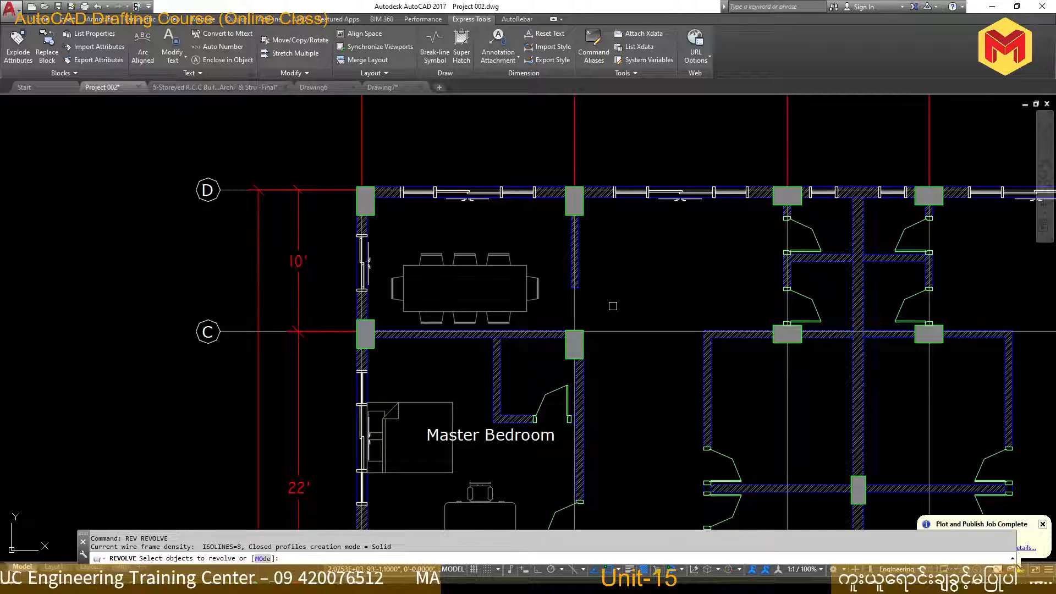
{"action": "key", "text": "Escape"}
{"action": "type", "text": "revc"}
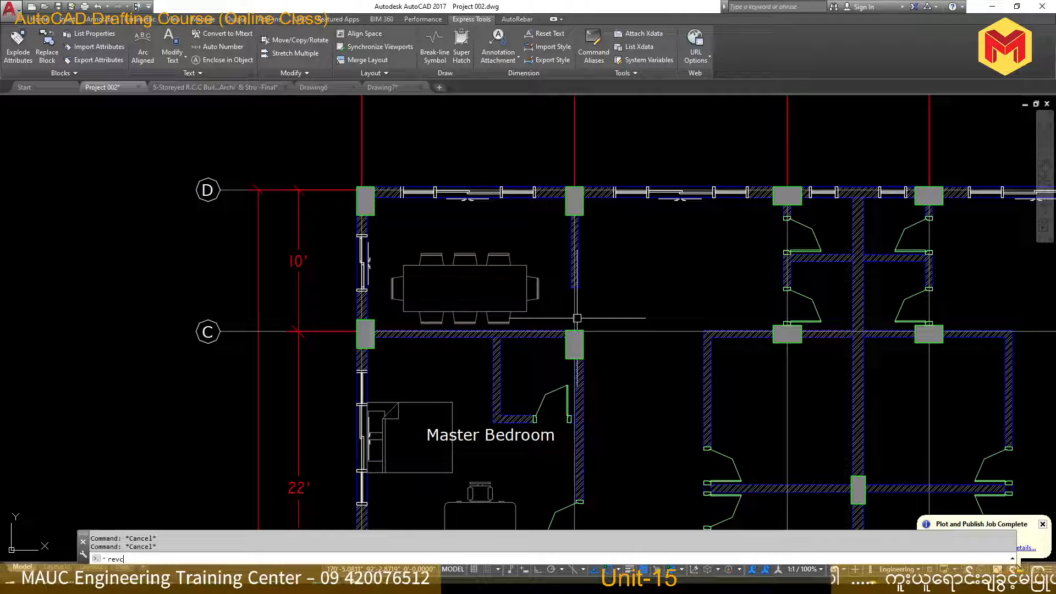
{"action": "key", "text": "Return"}
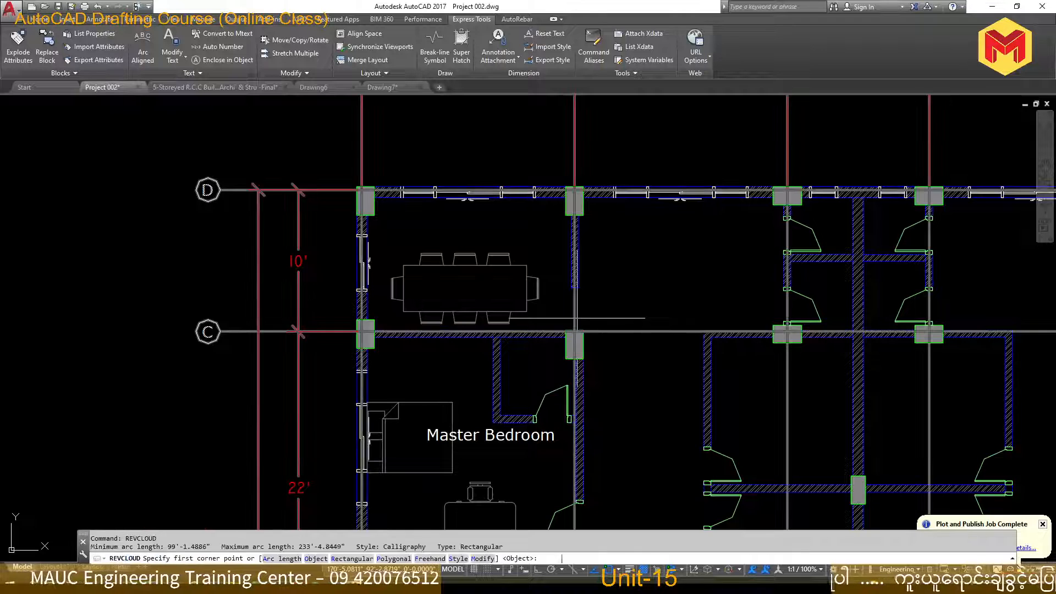
{"action": "left_click", "coordinate": [282, 559]}
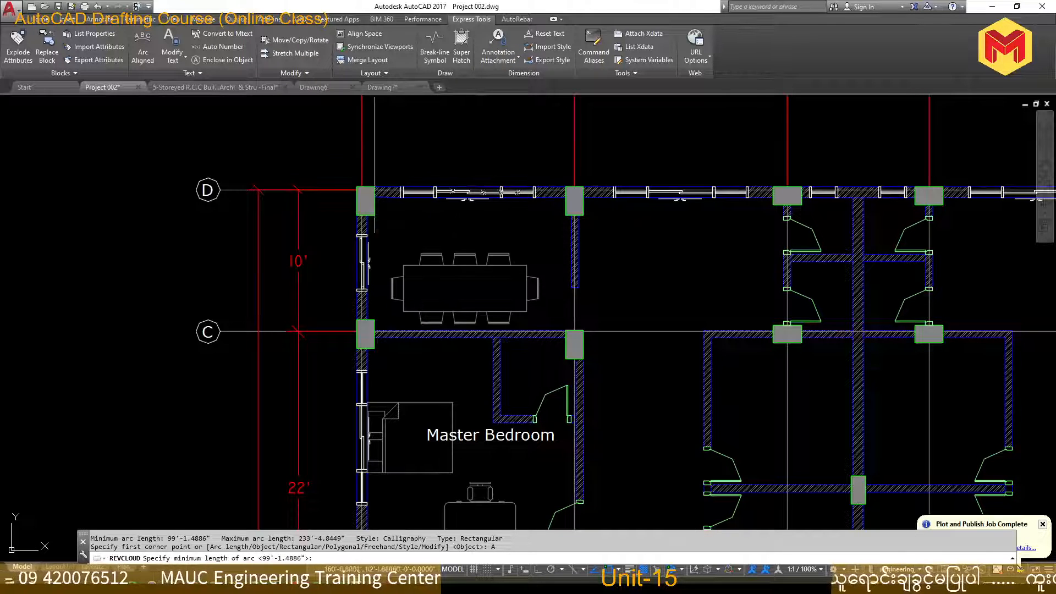
{"action": "left_click", "coordinate": [281, 154]}
{"action": "left_click", "coordinate": [305, 154]}
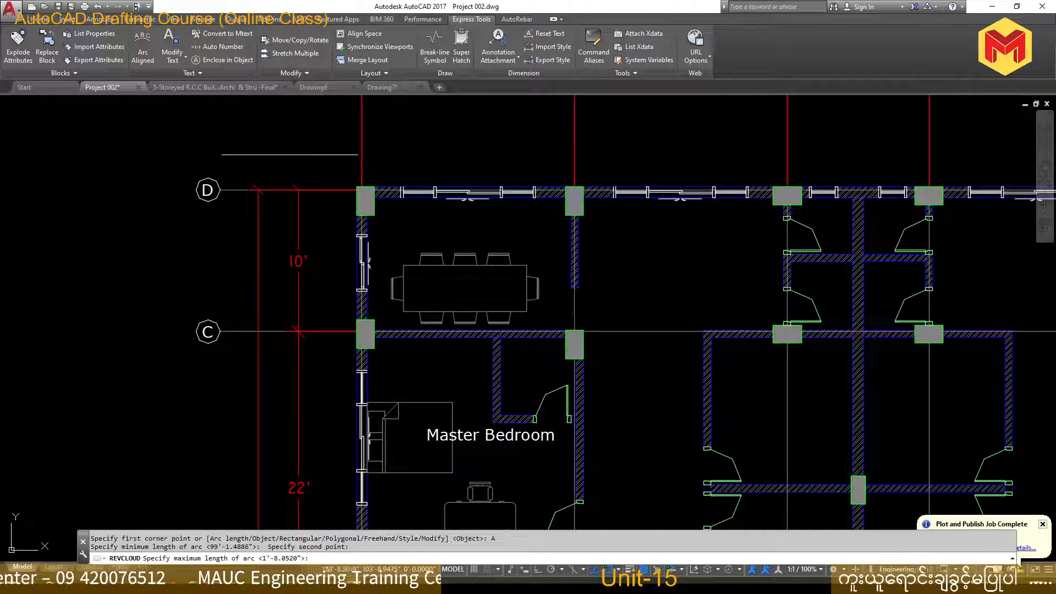
{"action": "left_click", "coordinate": [316, 154]}
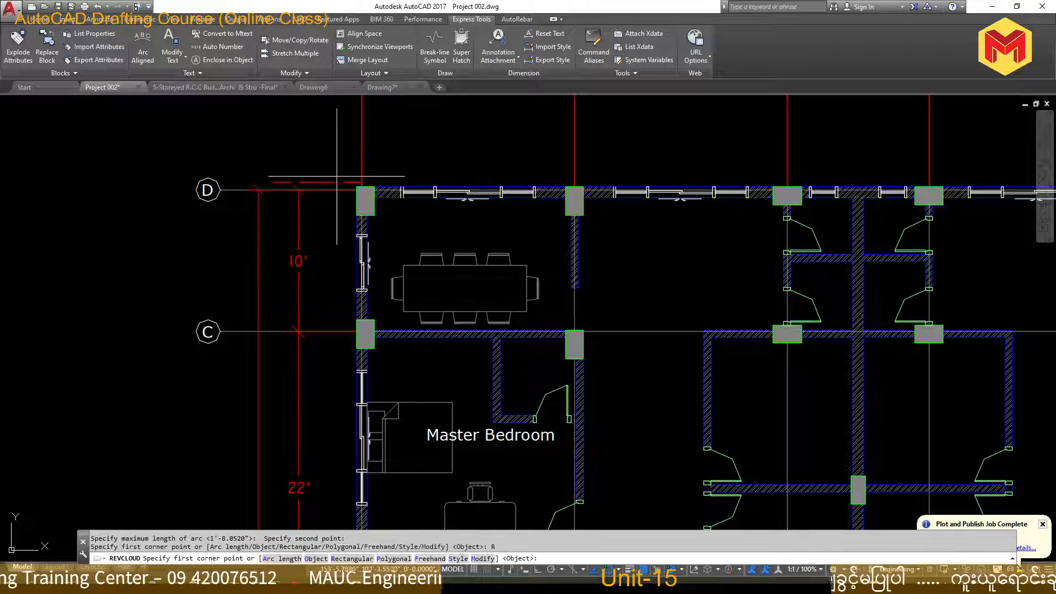
Draw a rectangular revision cloud around the dining area between grids 1-2 and C-D, and colour it red.
{"action": "left_click", "coordinate": [328, 154]}
{"action": "left_click", "coordinate": [611, 387]}
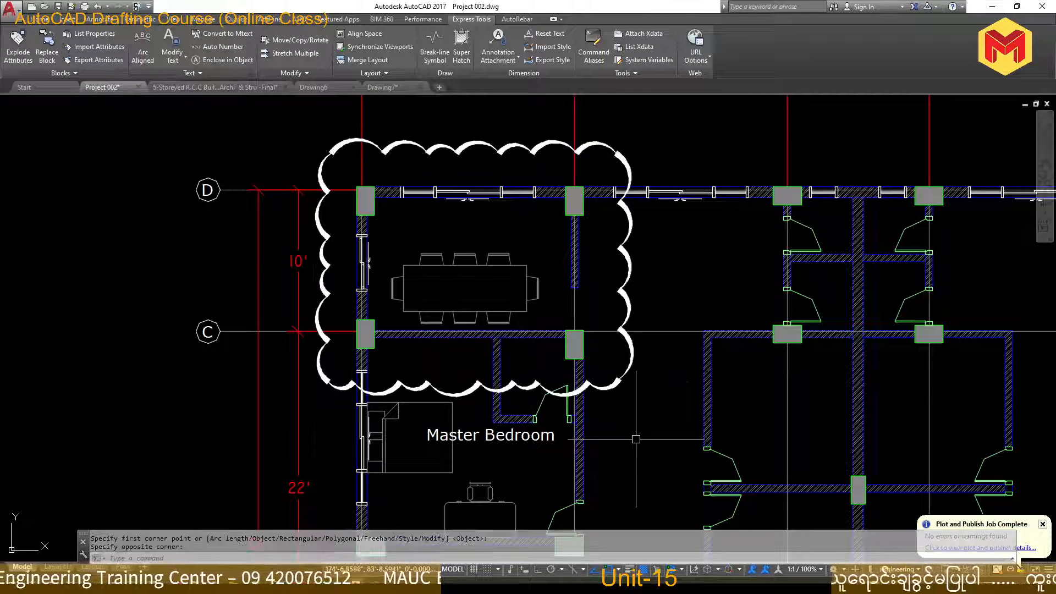
{"action": "left_click", "coordinate": [630, 335]}
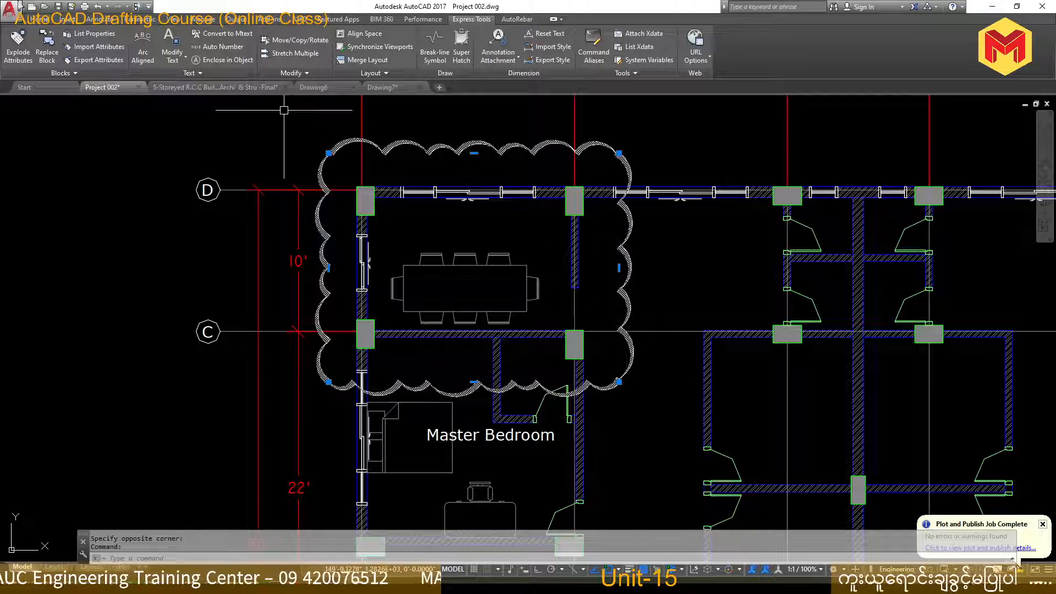
{"action": "left_click", "coordinate": [37, 20]}
{"action": "left_click", "coordinate": [704, 34]}
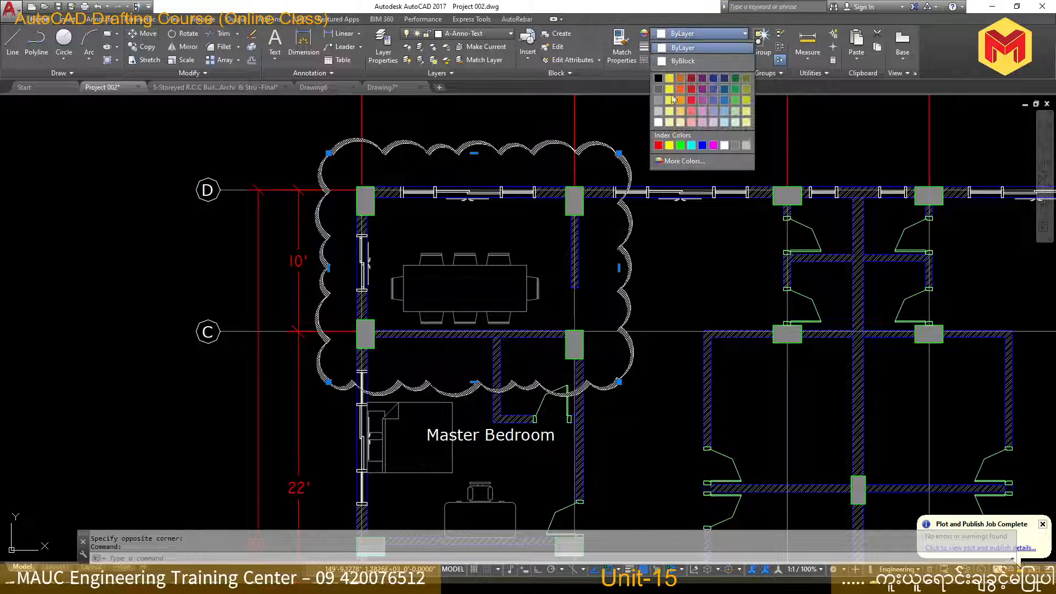
{"action": "left_click", "coordinate": [659, 145]}
{"action": "key", "text": "Escape"}
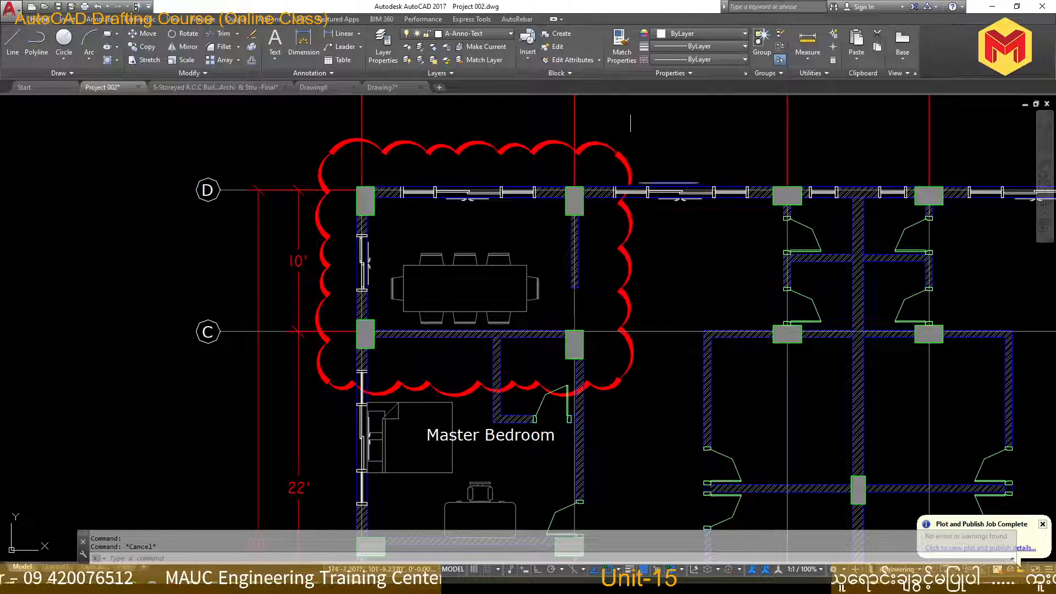
{"action": "middle_click_drag", "start_coordinate": [597, 115], "coordinate": [584, 177]}
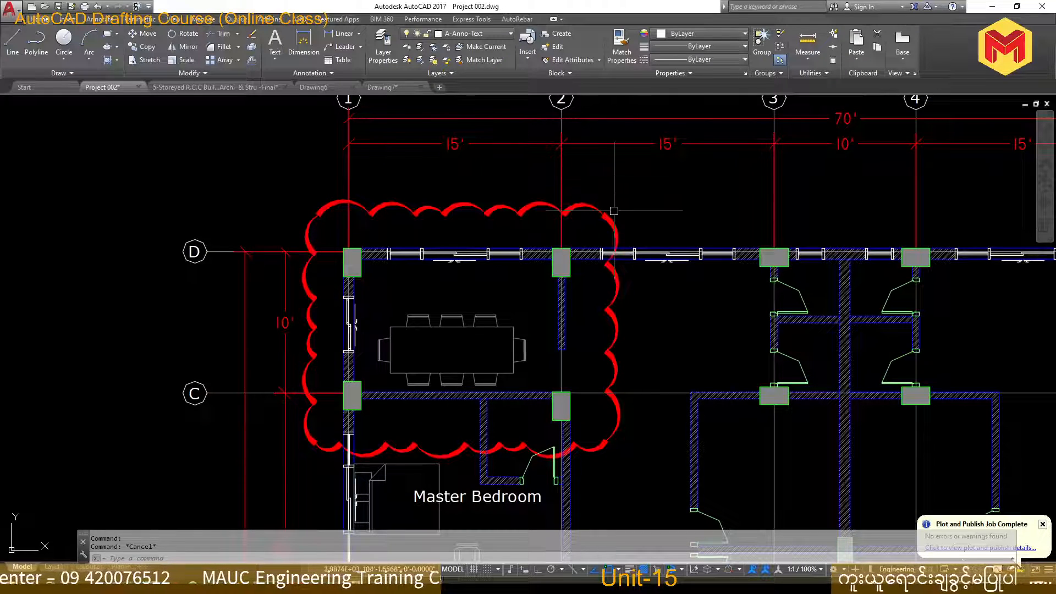
{"action": "scroll", "coordinate": [495, 297], "scroll_direction": "down", "scroll_amount": 4}
{"action": "scroll", "coordinate": [560, 299], "scroll_direction": "up", "scroll_amount": 4}
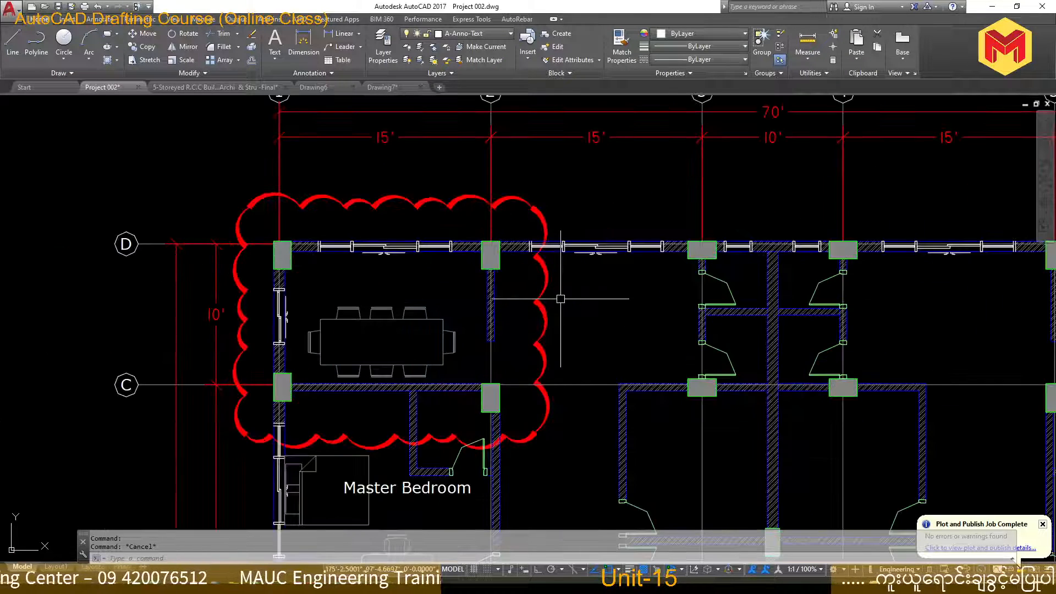
{"action": "middle_click_drag", "start_coordinate": [573, 306], "coordinate": [572, 335]}
{"action": "scroll", "coordinate": [213, 245], "scroll_direction": "up", "scroll_amount": 2}
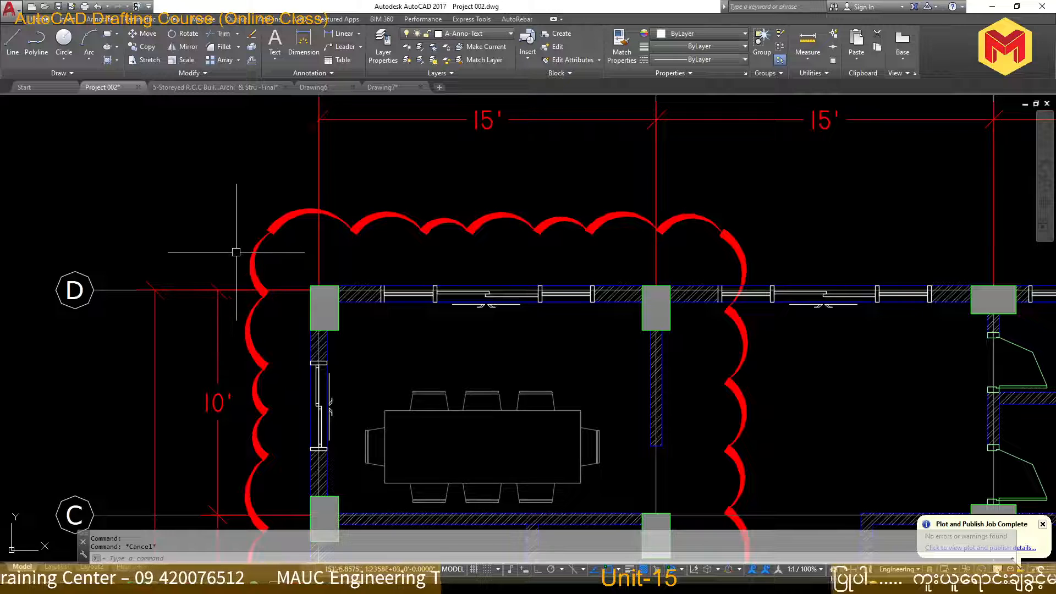
{"action": "type", "text": "d"}
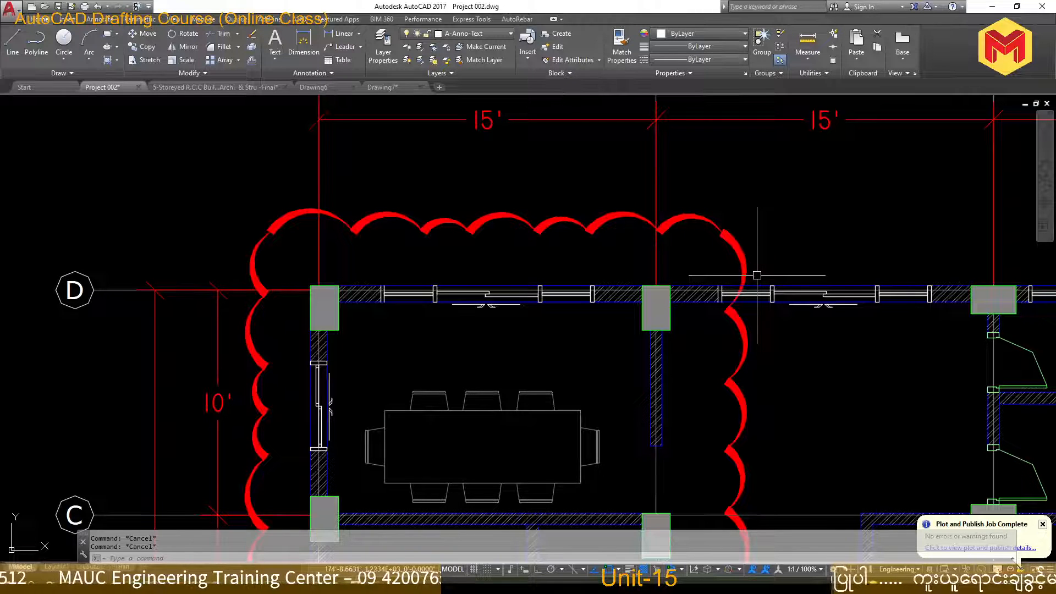
Draw a downward-pointing triangle with Polygon, 3 sides inscribed in a circle of about 1'-10" radius, at the cloud's corner just past grid 2.
{"action": "type", "text": "po"}
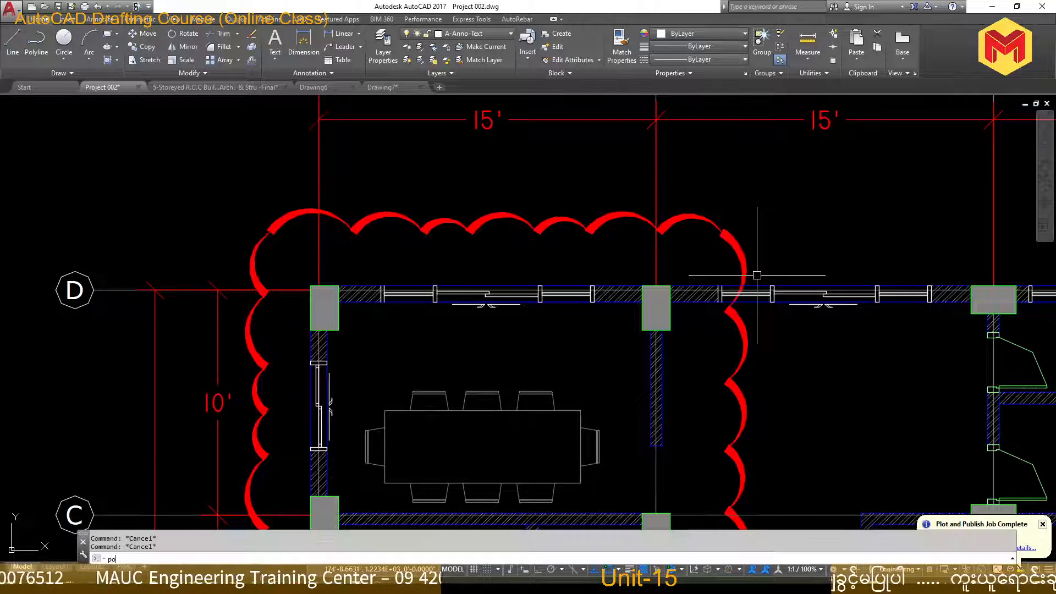
{"action": "type", "text": "l"}
{"action": "key", "text": "Return"}
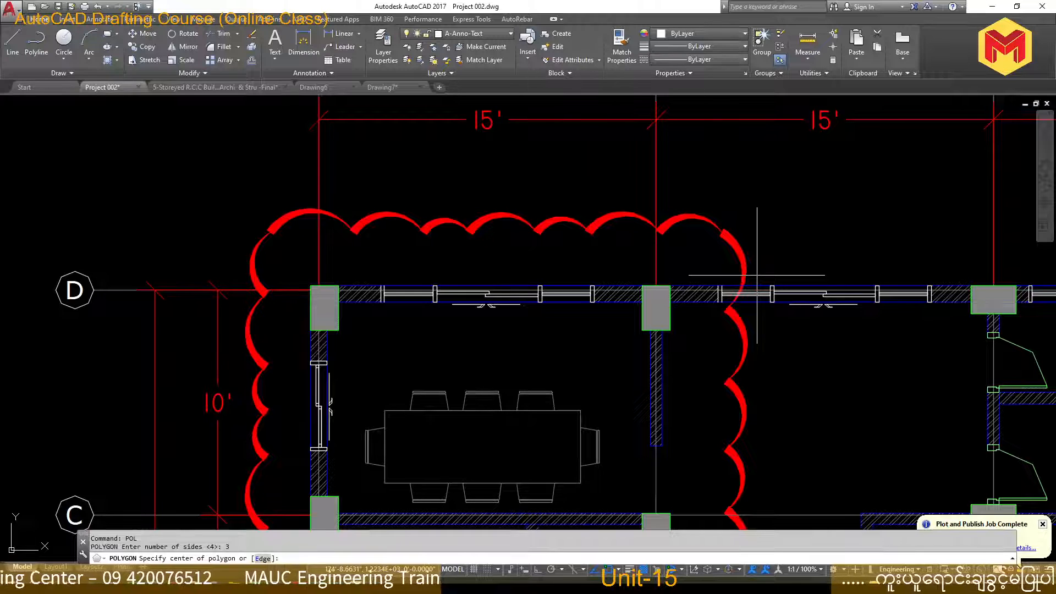
{"action": "scroll", "coordinate": [716, 204], "scroll_direction": "up", "scroll_amount": 4}
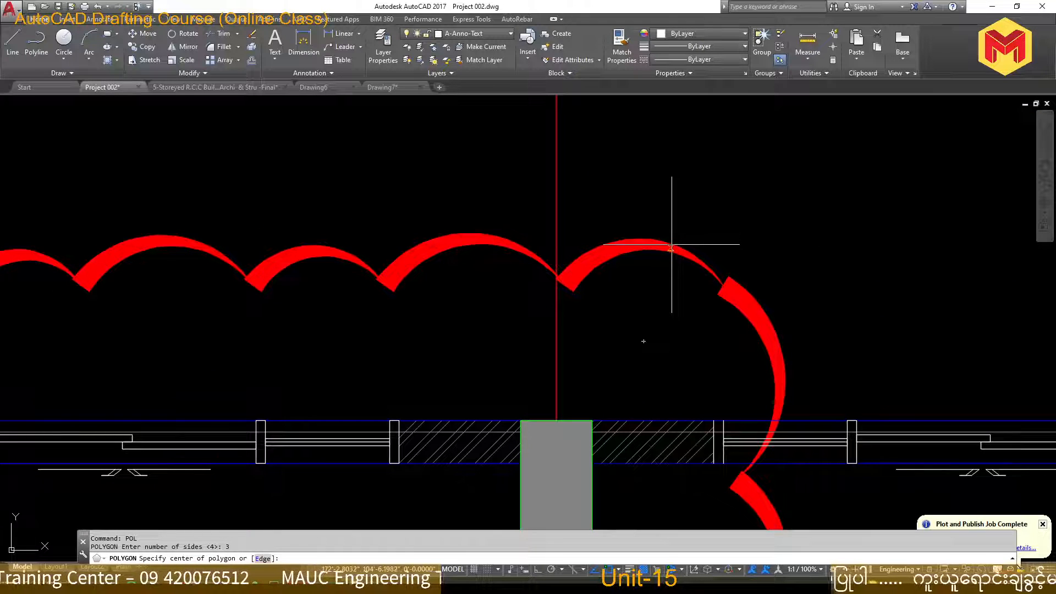
{"action": "left_click", "coordinate": [686, 188]}
{"action": "scroll", "coordinate": [683, 184], "scroll_direction": "down", "scroll_amount": 4}
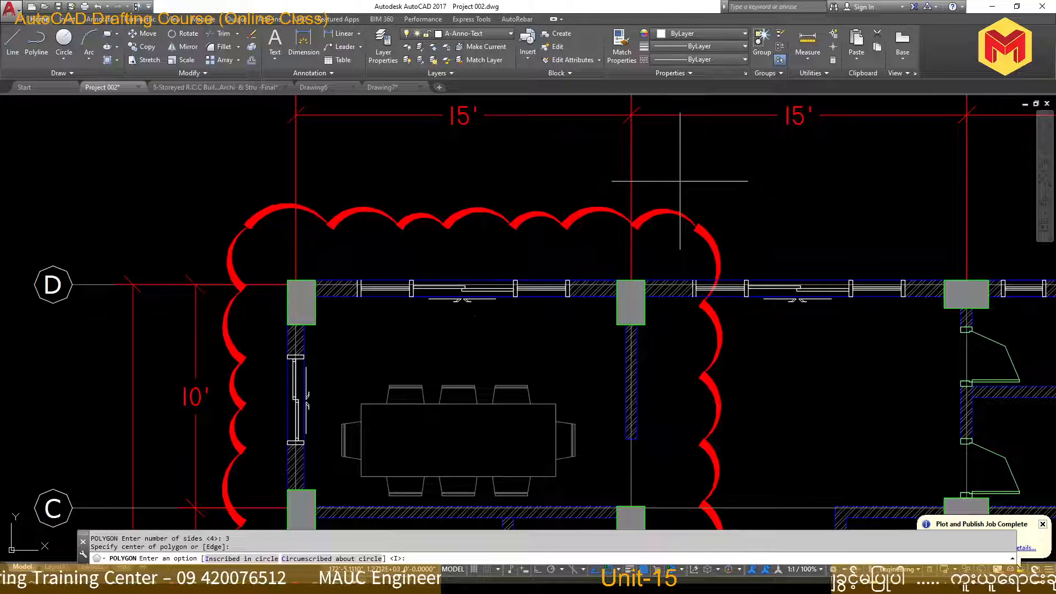
{"action": "left_click", "coordinate": [247, 558]}
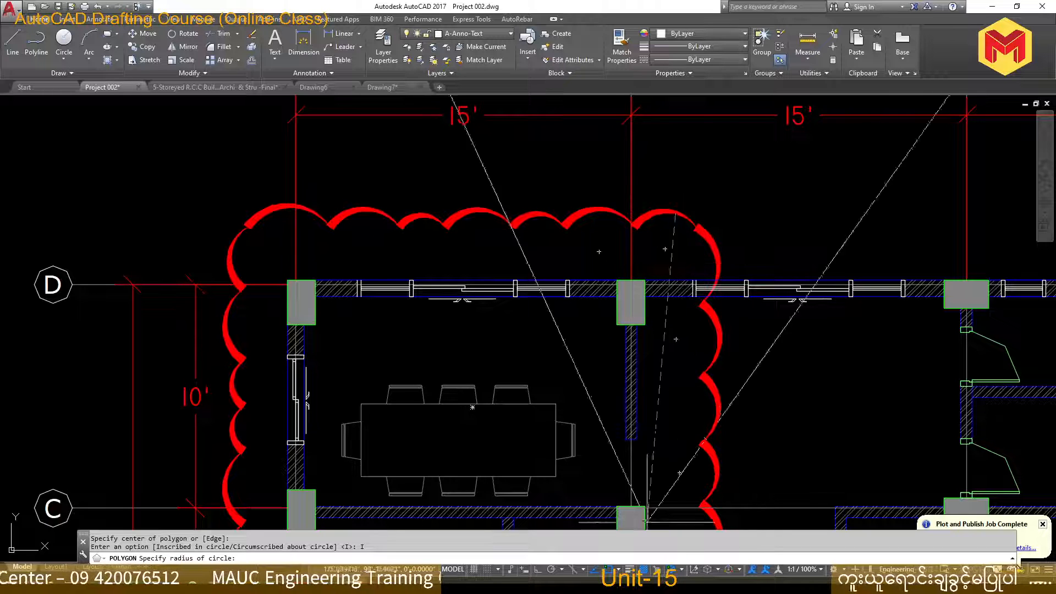
{"action": "key", "text": "F8"}
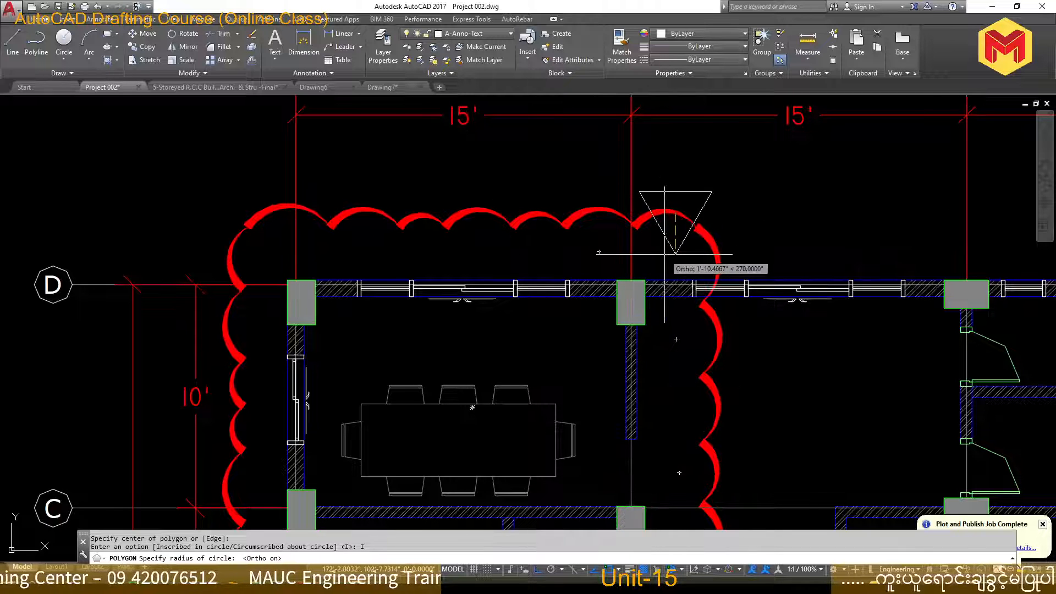
{"action": "left_click", "coordinate": [665, 256]}
Move the triangle straight up so its lower vertex sits on the cloud's outer arc.
{"action": "left_click", "coordinate": [677, 256]}
{"action": "scroll", "coordinate": [658, 272], "scroll_direction": "up", "scroll_amount": 2}
{"action": "type", "text": "m"}
{"action": "key", "text": "Return"}
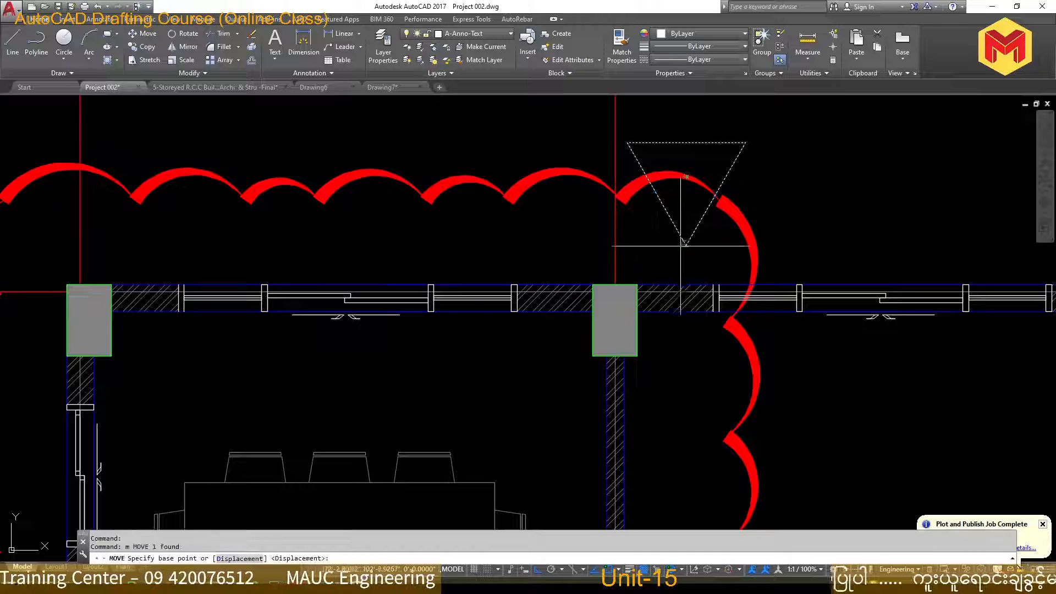
{"action": "left_click", "coordinate": [686, 246]}
{"action": "left_click", "coordinate": [686, 176]}
Copy the "Master Bedroom" label vertically to just above the revision cloud between grids 1 and 2.
{"action": "scroll", "coordinate": [679, 262], "scroll_direction": "down", "scroll_amount": 6}
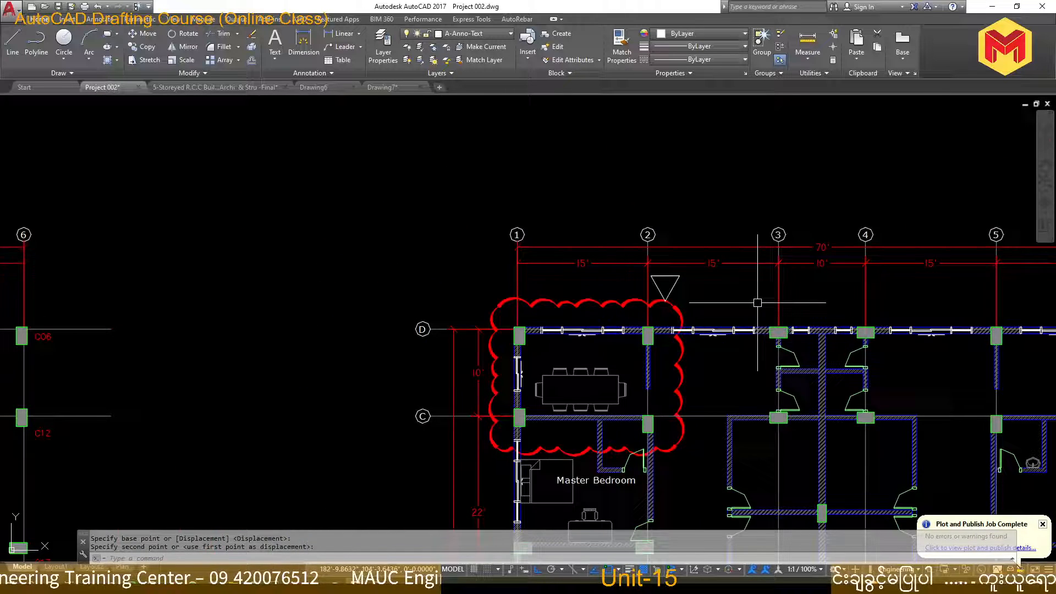
{"action": "left_click", "coordinate": [594, 481]}
{"action": "scroll", "coordinate": [592, 481], "scroll_direction": "up", "scroll_amount": 2}
{"action": "type", "text": "co"}
{"action": "key", "text": "Return"}
{"action": "left_click", "coordinate": [561, 476]}
{"action": "scroll", "coordinate": [562, 475], "scroll_direction": "down", "scroll_amount": 5}
{"action": "scroll", "coordinate": [638, 355], "scroll_direction": "up", "scroll_amount": 5}
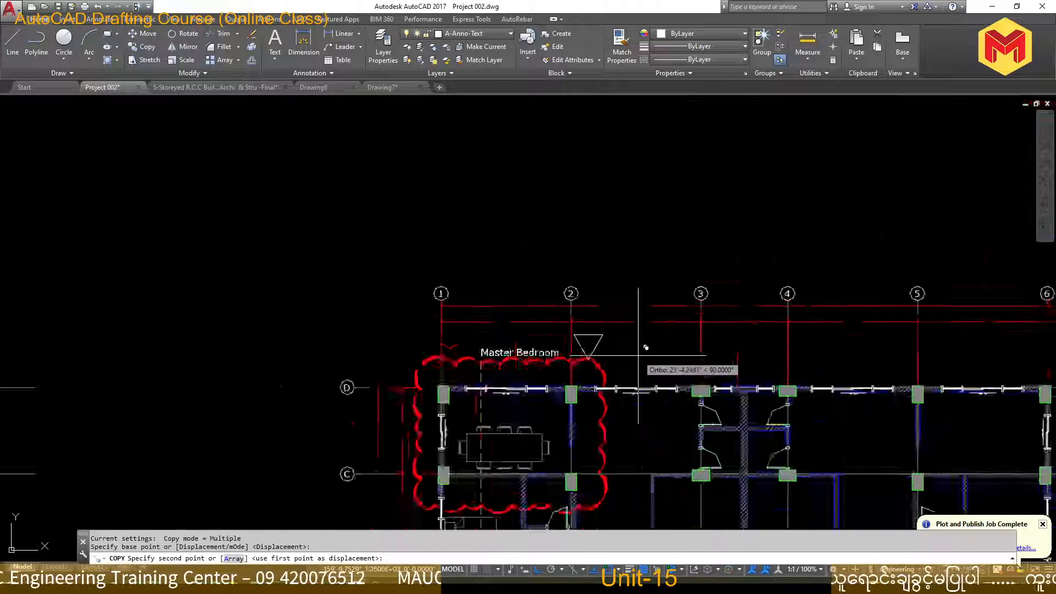
{"action": "left_click", "coordinate": [649, 356]}
{"action": "key", "text": "Escape"}
Change the copied label's text above the cloud to "Rev0".
{"action": "double_click", "coordinate": [485, 354]}
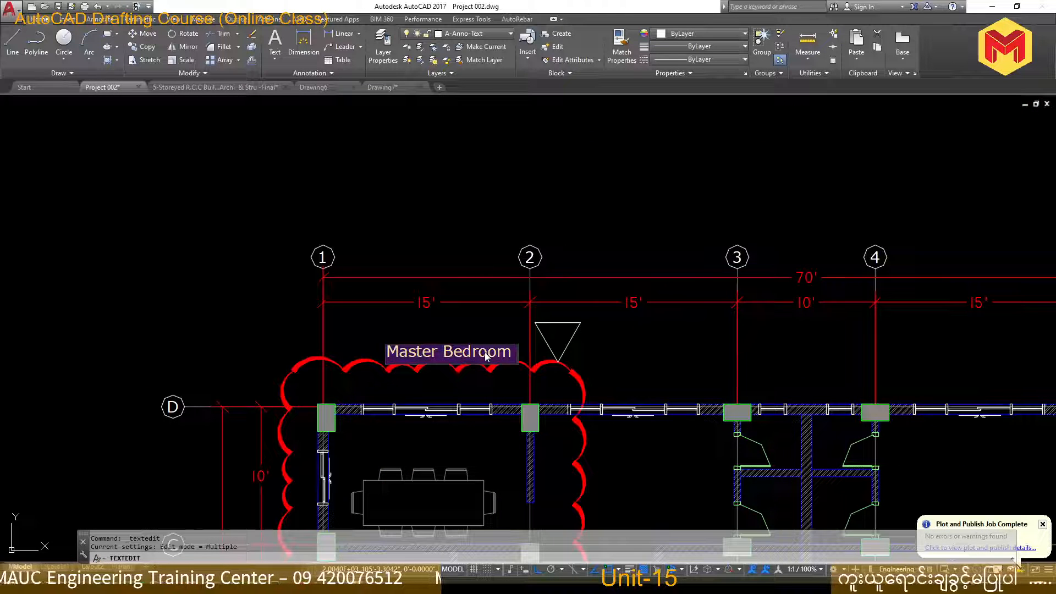
{"action": "type", "text": "Rev"}
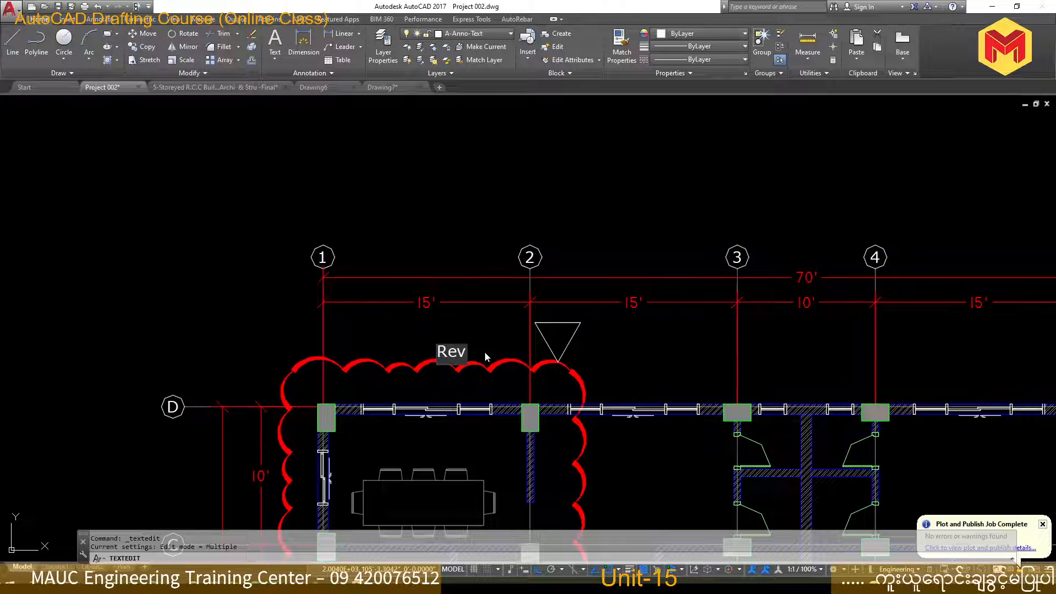
{"action": "type", "text": "-01"}
{"action": "key", "text": "BackSpace"}
{"action": "key", "text": "BackSpace"}
{"action": "type", "text": "1"}
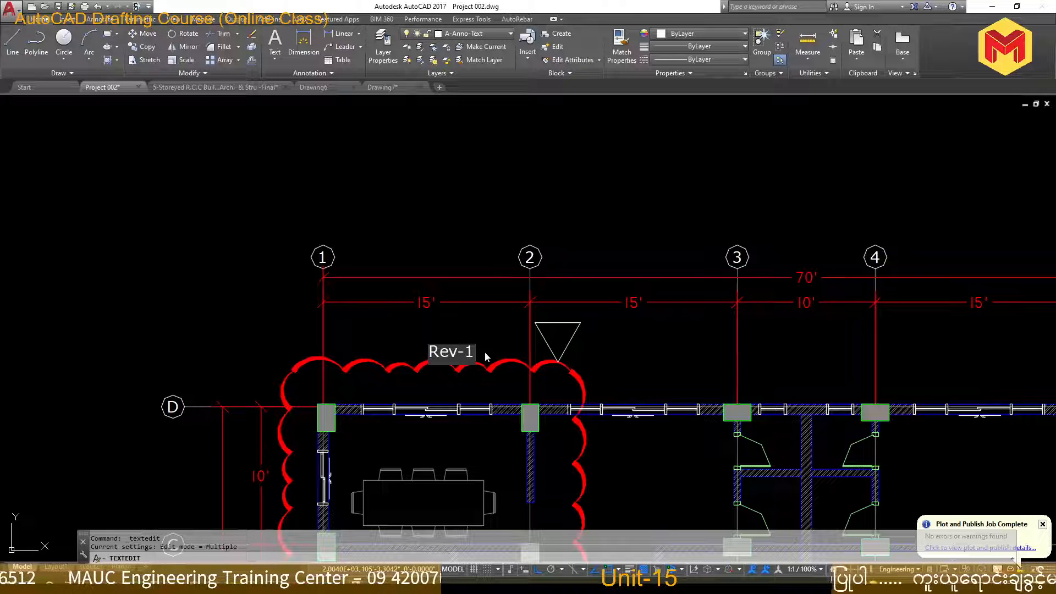
{"action": "key", "text": "BackSpace"}
{"action": "type", "text": "0"}
{"action": "key", "text": "BackSpace"}
{"action": "key", "text": "BackSpace"}
{"action": "type", "text": "0"}
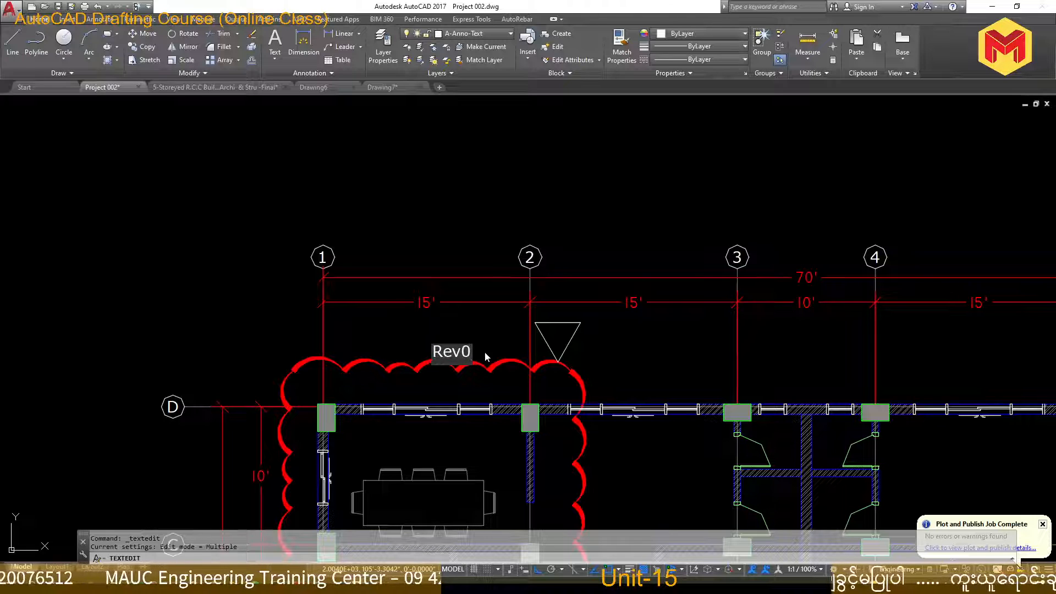
{"action": "left_click", "coordinate": [483, 346]}
{"action": "key", "text": "Escape"}
Move the "Rev0" text into the triangle and centre it horizontally there.
{"action": "left_click", "coordinate": [465, 352]}
{"action": "scroll", "coordinate": [465, 353], "scroll_direction": "up", "scroll_amount": 4}
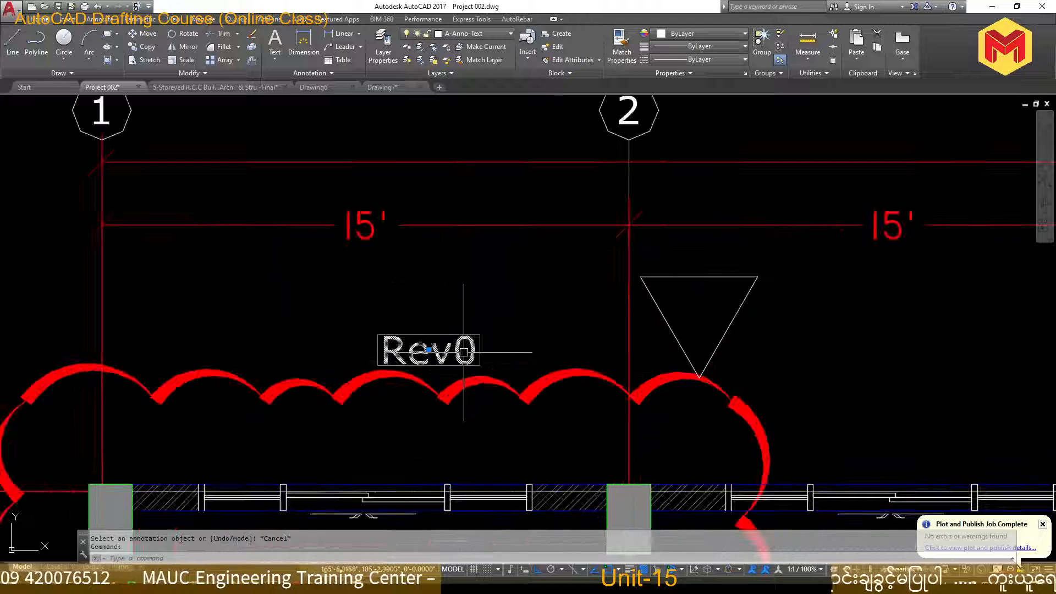
{"action": "type", "text": "m"}
{"action": "key", "text": "space"}
{"action": "left_click", "coordinate": [465, 352]}
{"action": "left_click", "coordinate": [676, 306]}
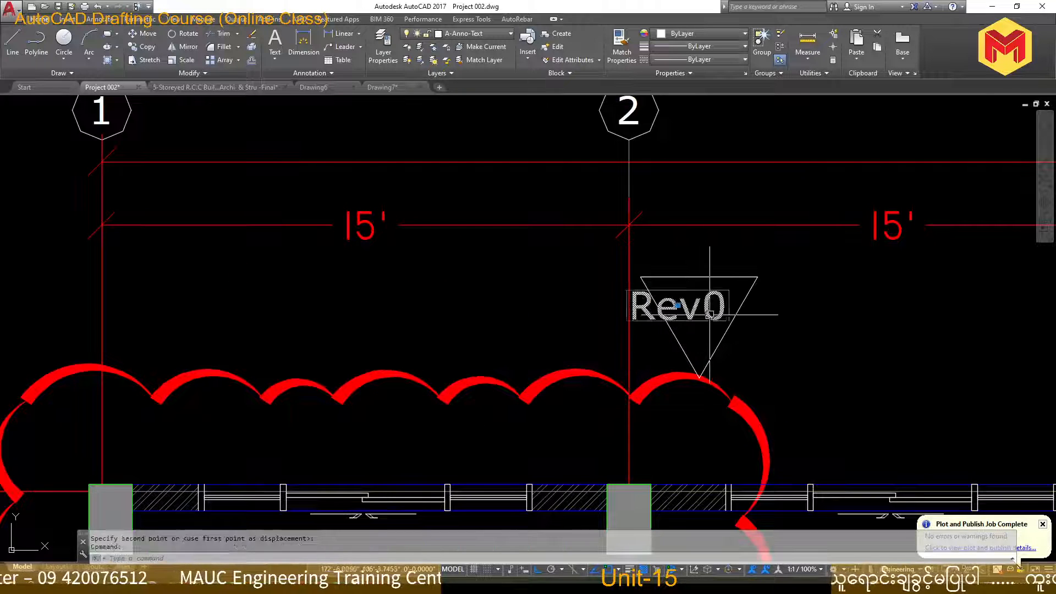
{"action": "middle_click_drag", "start_coordinate": [713, 322], "coordinate": [656, 326]}
{"action": "type", "text": "m"}
{"action": "key", "text": "space"}
{"action": "left_click", "coordinate": [728, 334]}
{"action": "left_click", "coordinate": [749, 335]}
{"action": "left_click", "coordinate": [661, 321]}
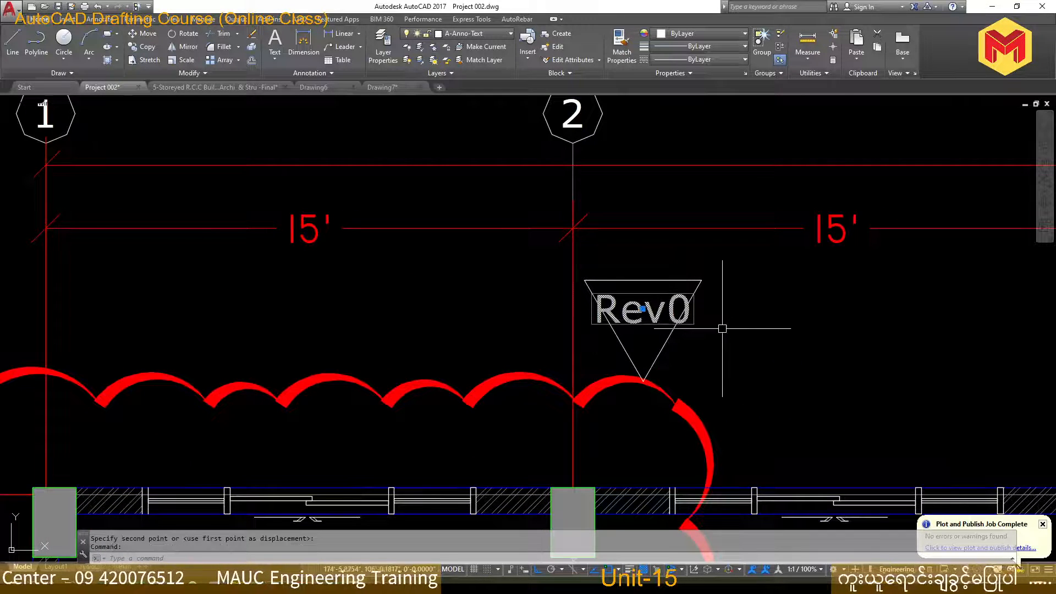
Set the "Rev0" text height to 6" so it fits inside the triangle.
{"action": "key", "text": "ctrl+1"}
{"action": "left_click", "coordinate": [763, 293]}
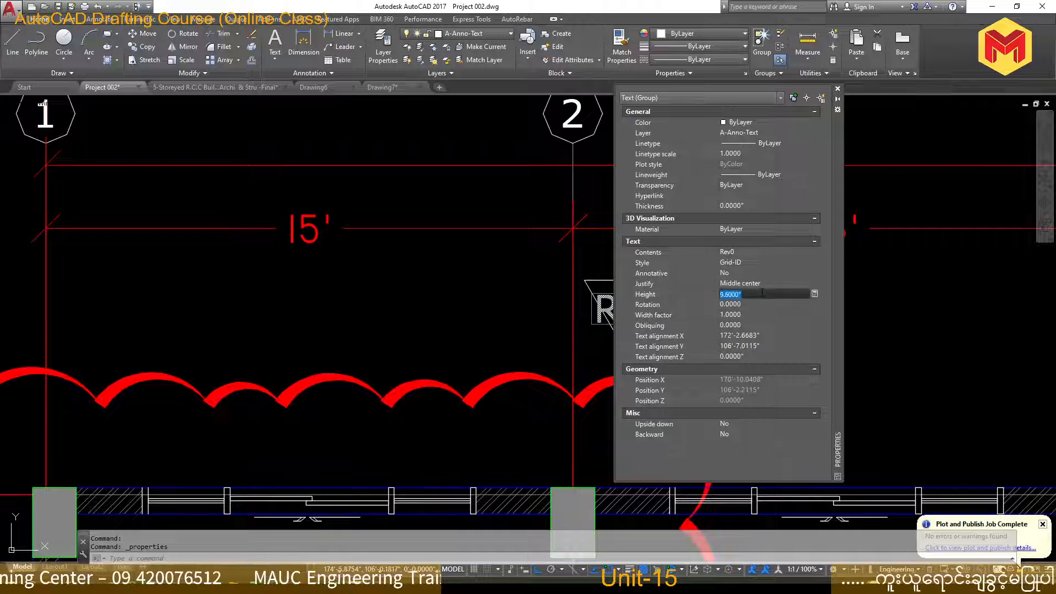
{"action": "key", "text": "Return"}
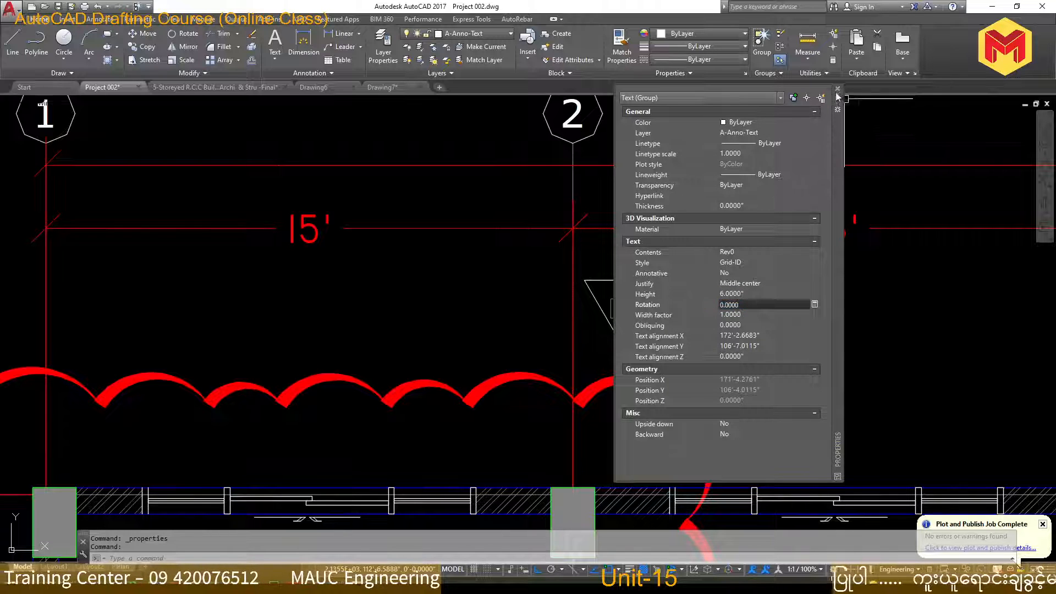
{"action": "left_click", "coordinate": [838, 88]}
{"action": "key", "text": "Escape"}
{"action": "key", "text": "Escape"}
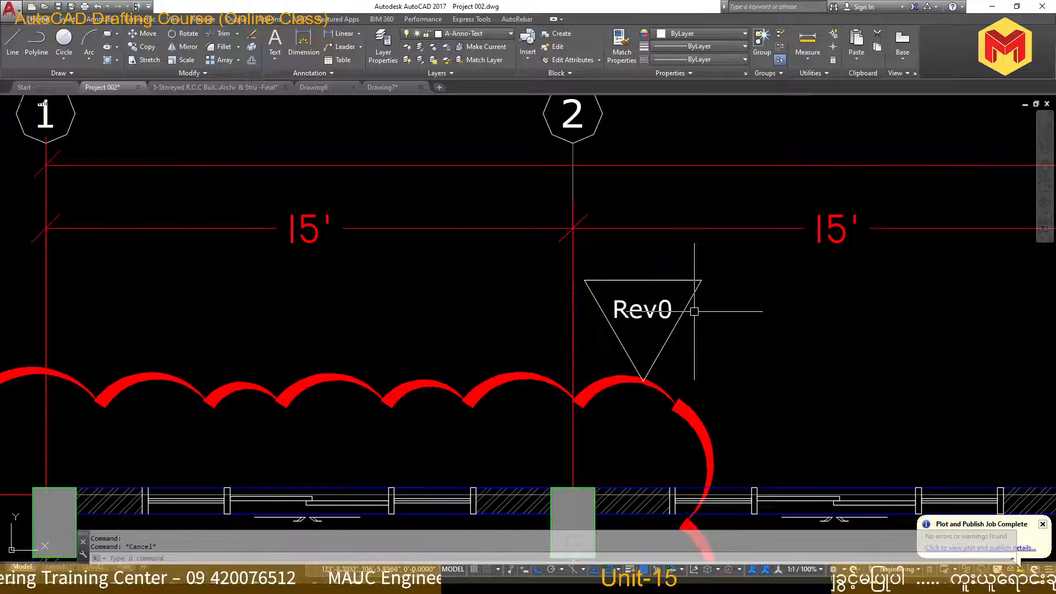
{"action": "scroll", "coordinate": [657, 377], "scroll_direction": "down", "scroll_amount": 4}
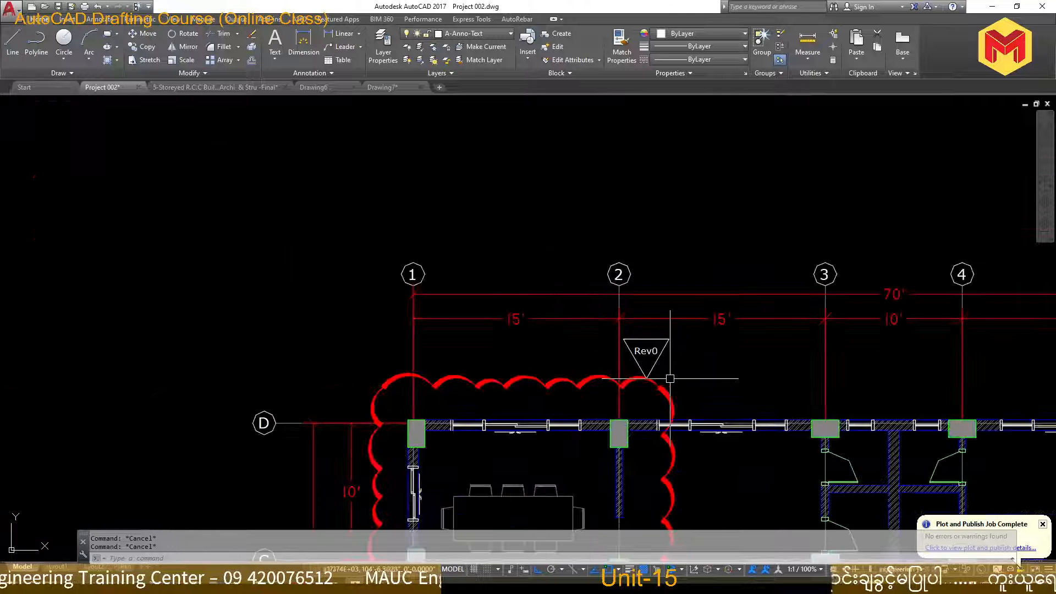
{"action": "scroll", "coordinate": [473, 170], "scroll_direction": "down", "scroll_amount": 4}
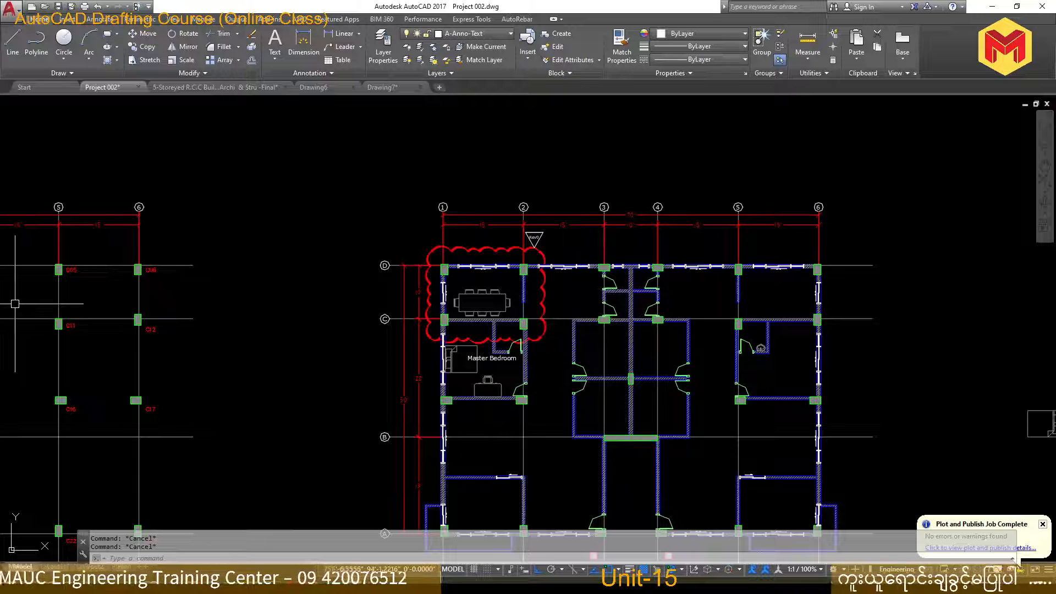
{"action": "scroll", "coordinate": [427, 267], "scroll_direction": "up", "scroll_amount": 4}
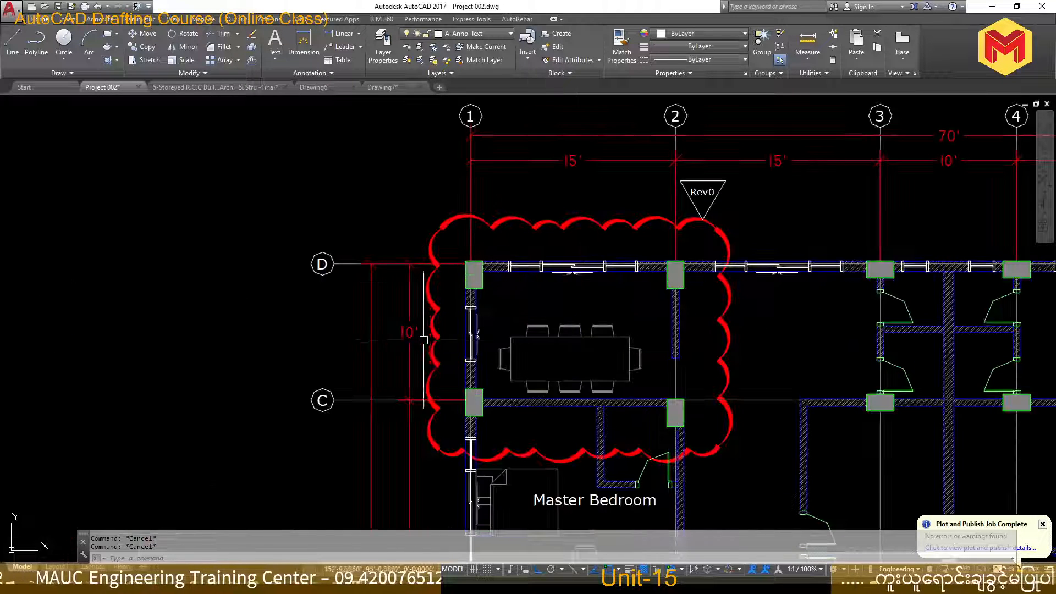